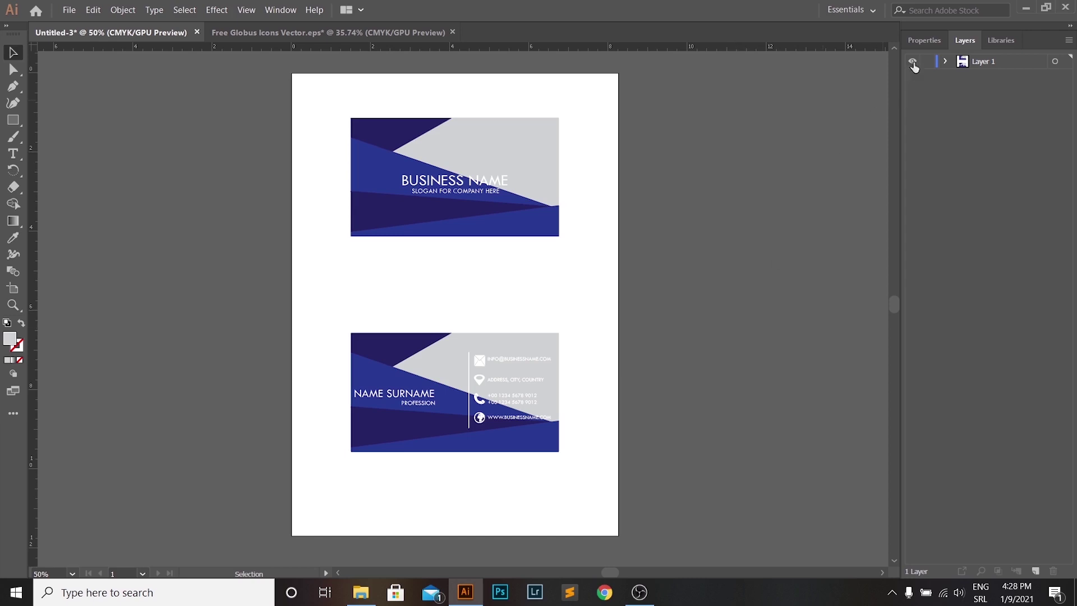
- Add a second A4 portrait artboard beside the one holding the finished business cards
left_click(931, 41)
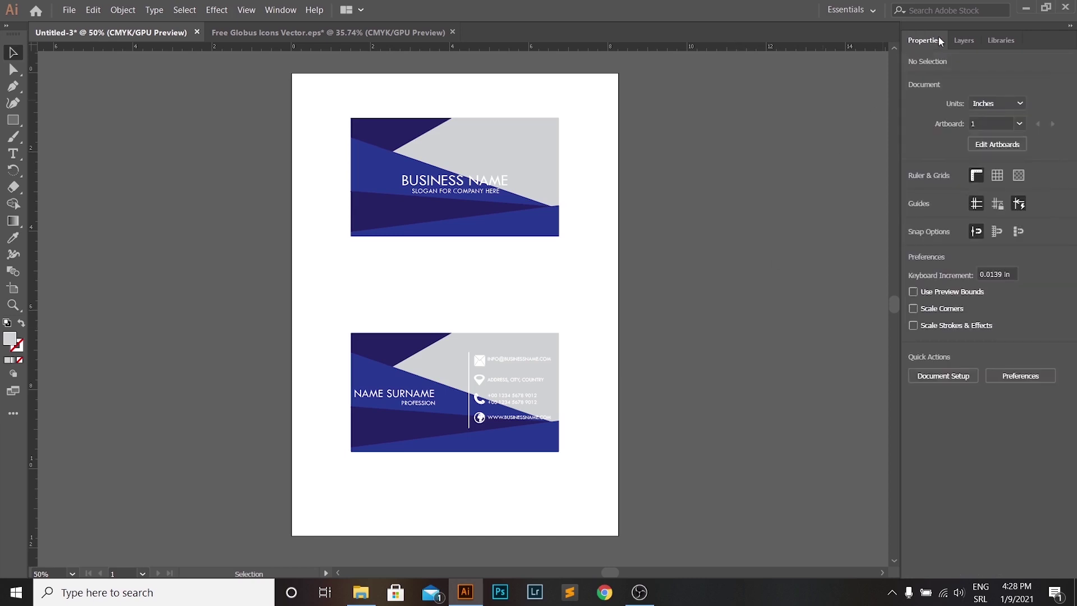
left_click_drag(614, 574, 626, 572)
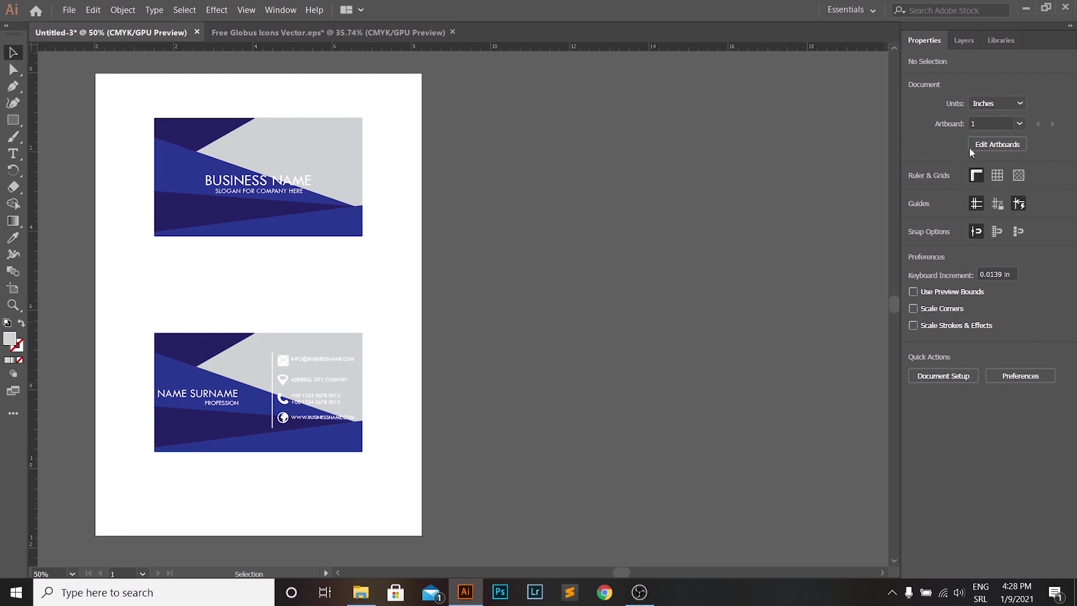
left_click(994, 144)
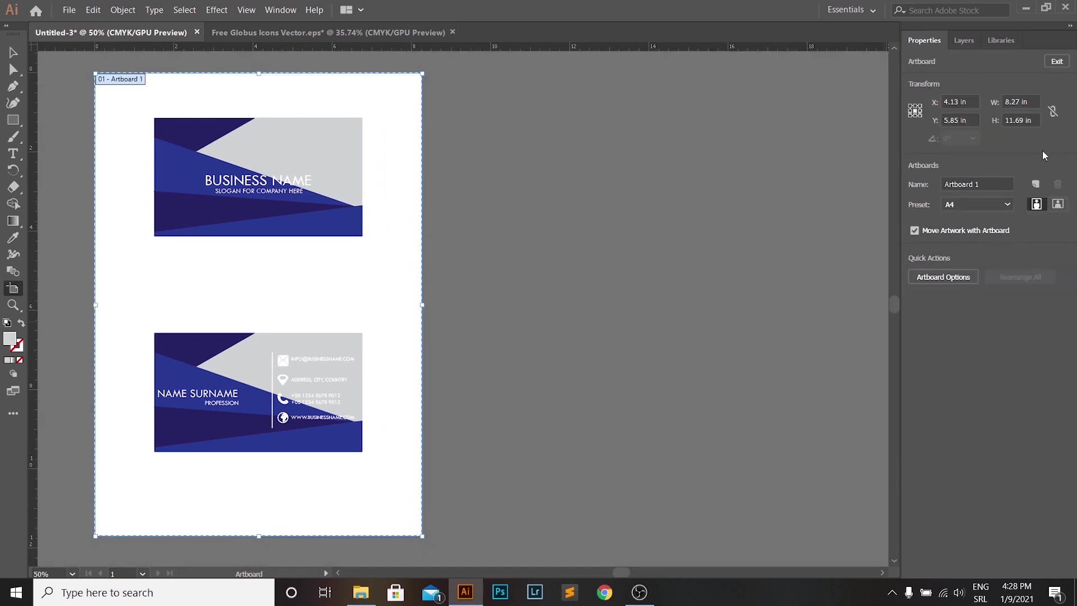
left_click(1034, 186)
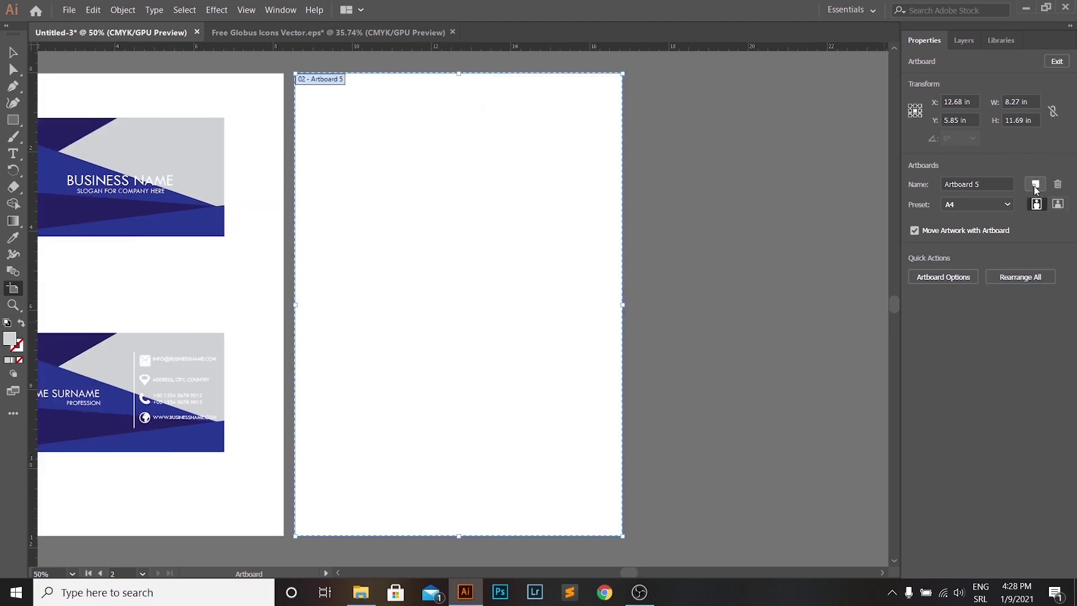
key("Escape")
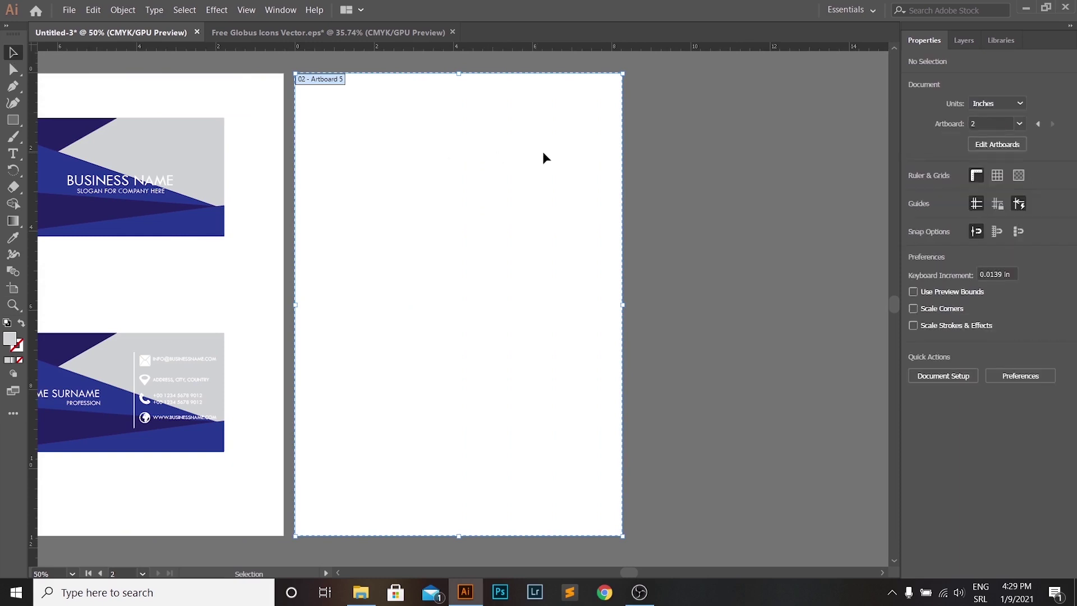
left_click_drag(632, 578, 623, 578)
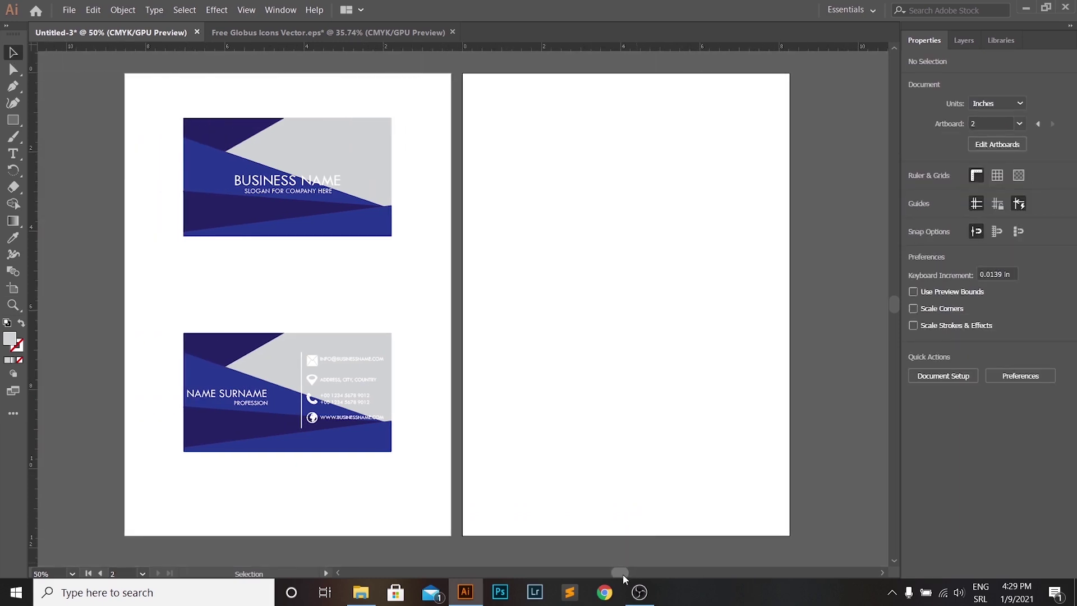
- Create a new layer above Layer 1 and name it BusinessCard1
left_click(964, 41)
left_click(1036, 570)
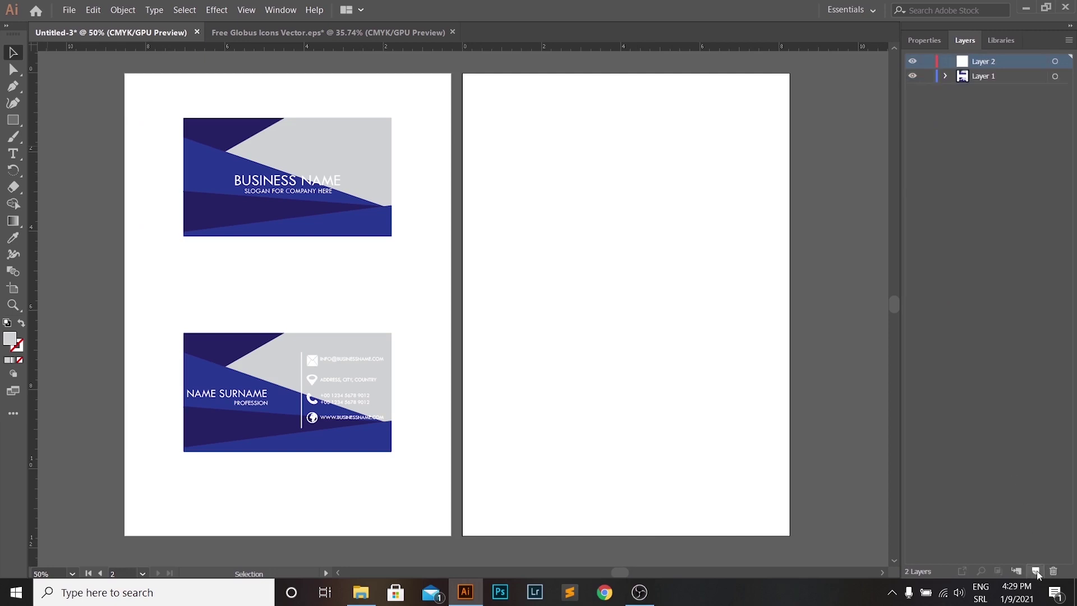
double_click(983, 61)
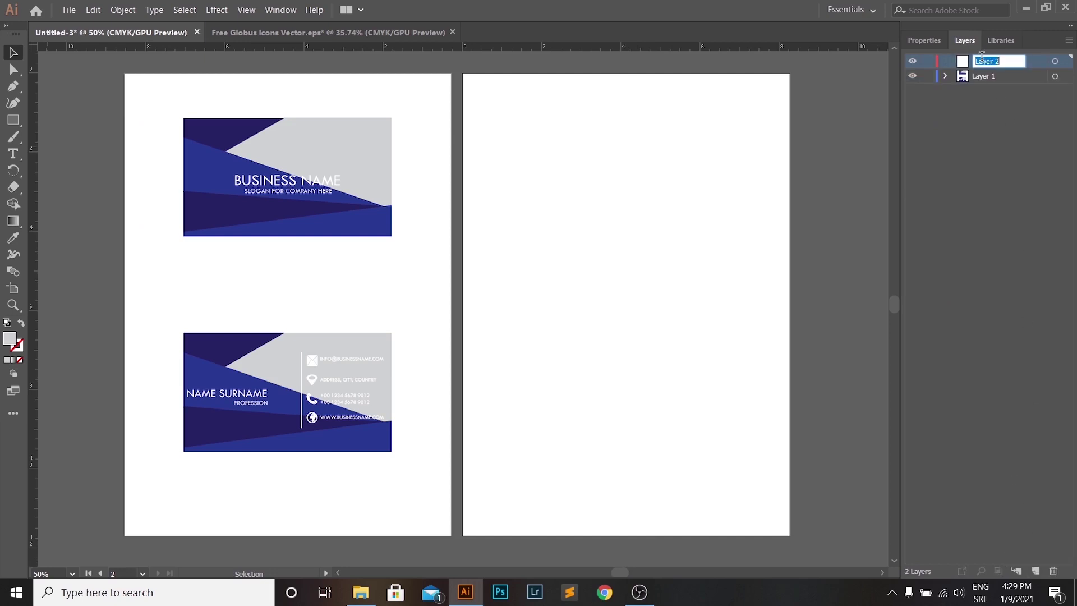
type("BusinessCard1")
key("Return")
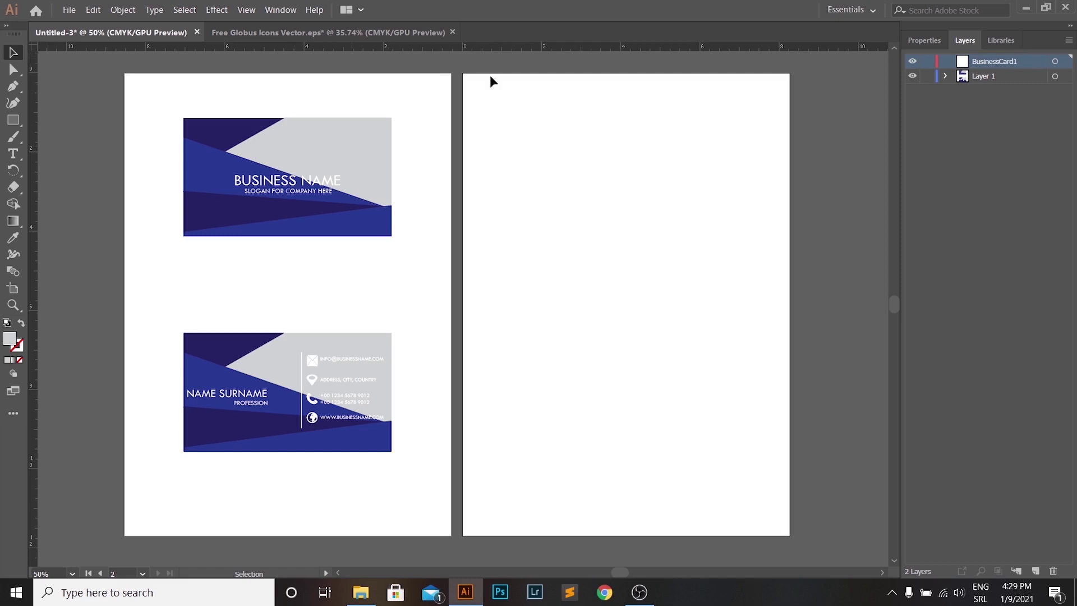
- Draw a light grey rectangle in the upper part of the empty artboard and size it 5.25 in wide by 3 in high
left_click_drag(13, 120, 59, 120)
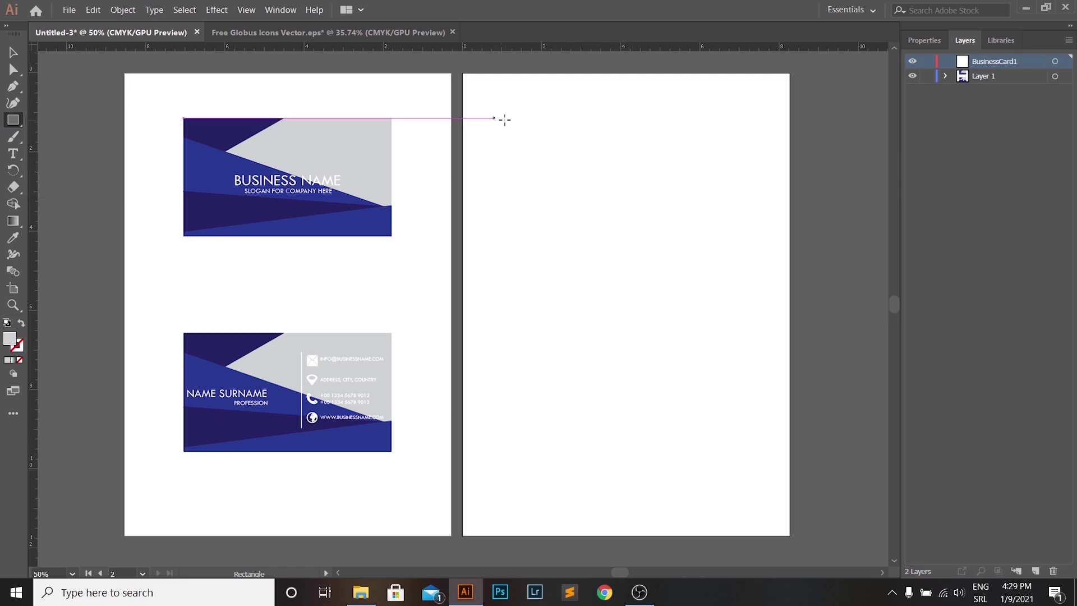
mouse_move(516, 119)
left_mouse_down()
mouse_move(578, 166)
mouse_move(712, 225)
mouse_move(723, 243)
mouse_move(739, 231)
left_mouse_up()
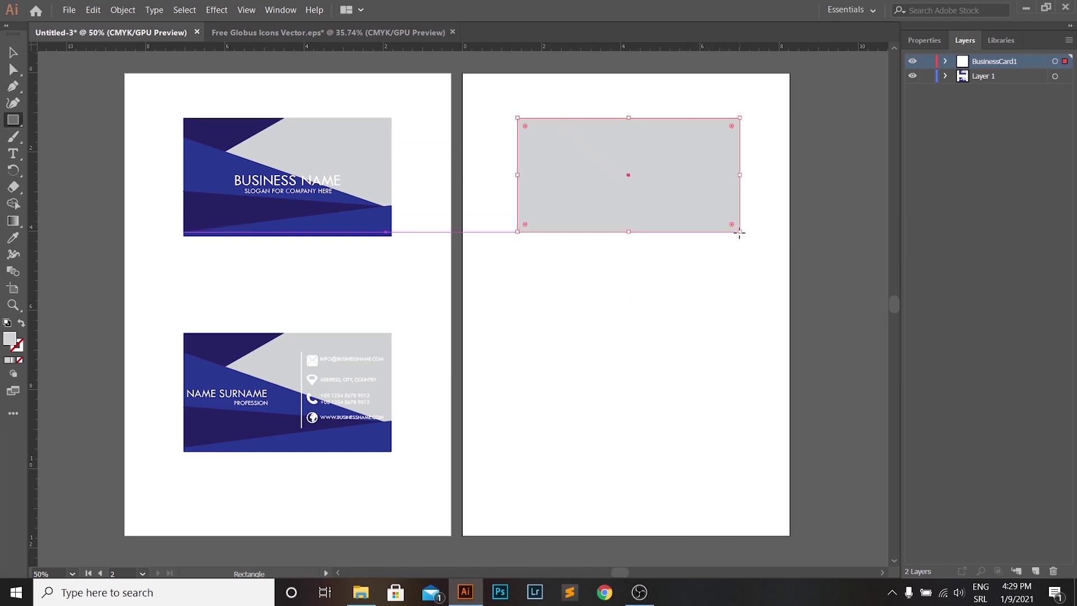
left_click(928, 41)
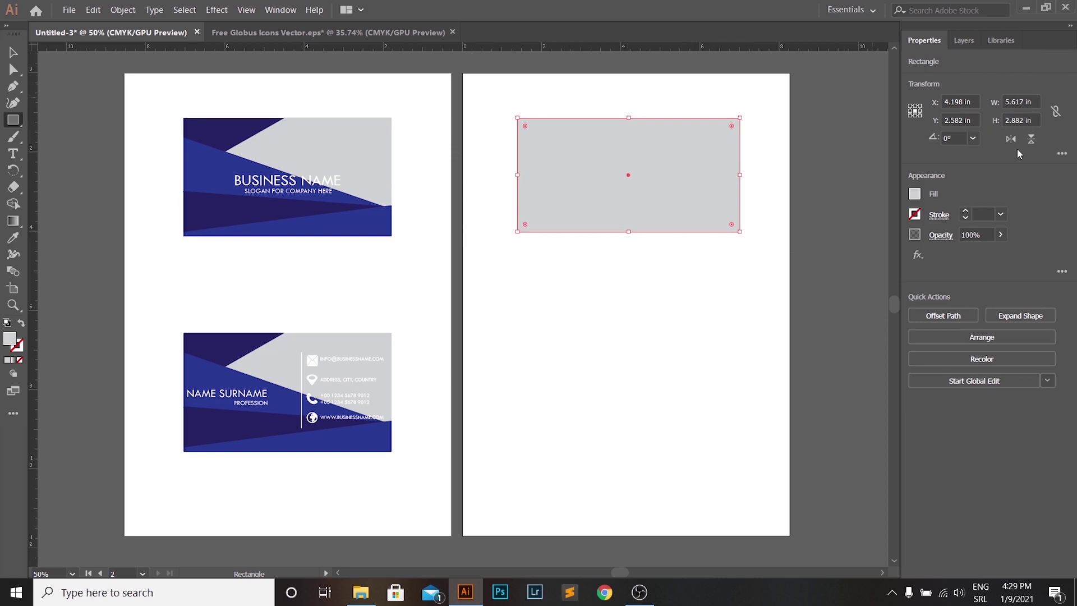
double_click(1013, 101)
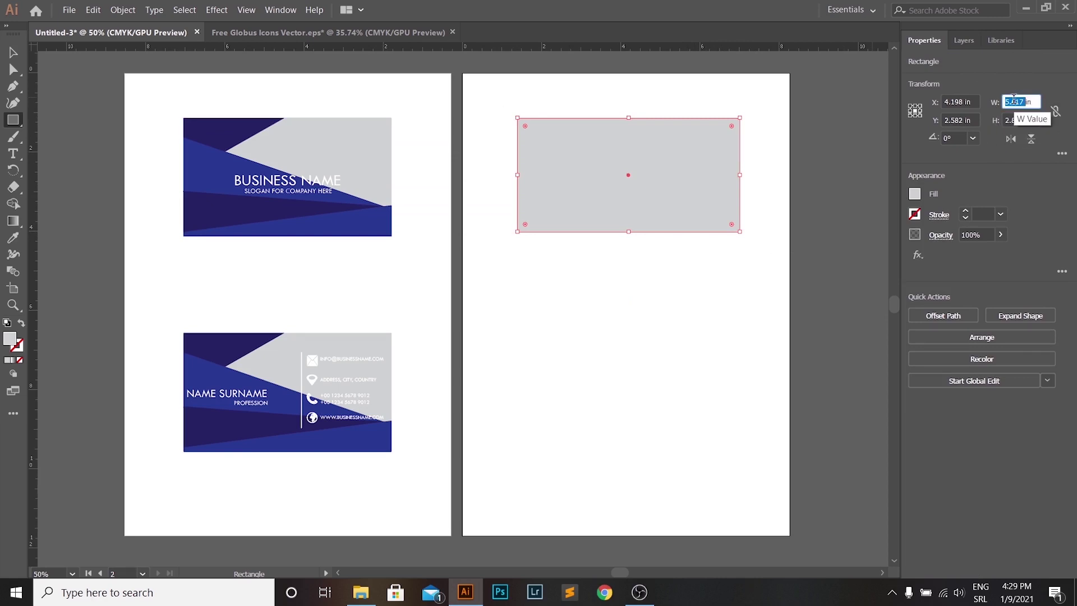
type("5.25")
key("Return")
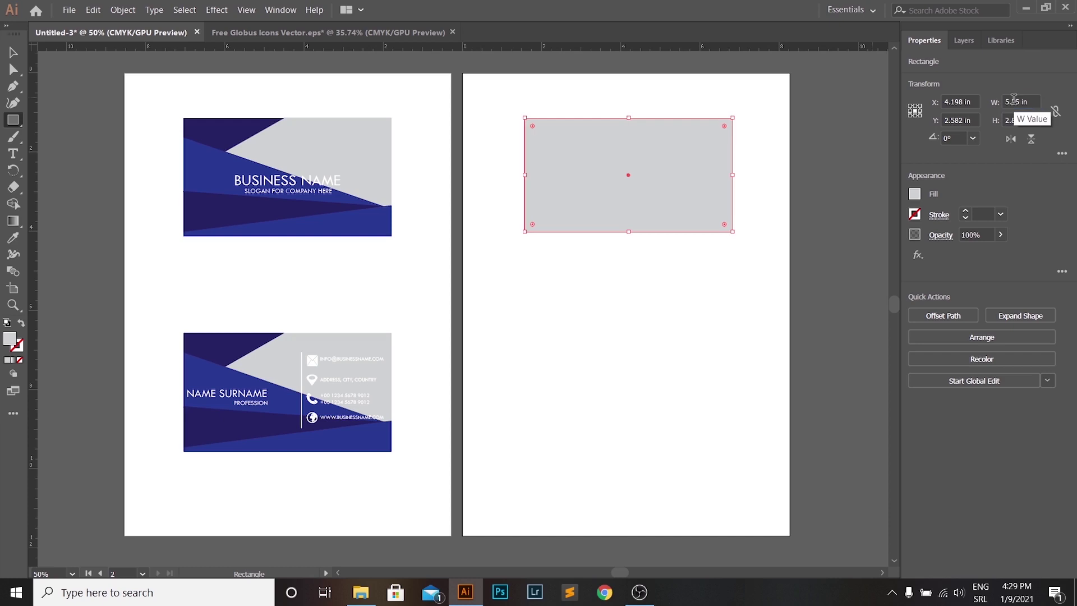
double_click(1027, 119)
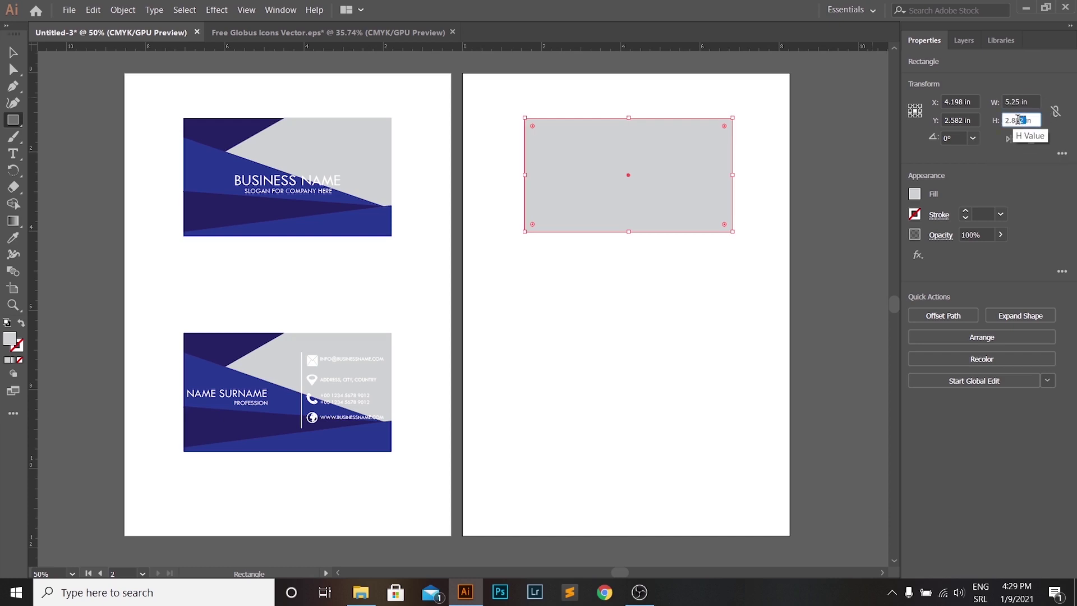
type("3")
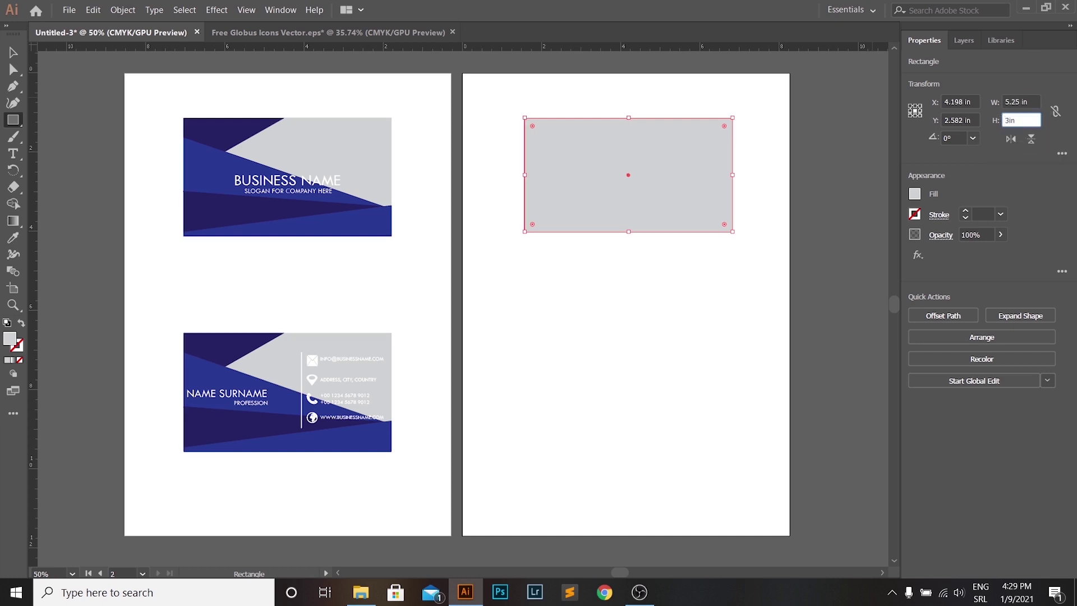
key("Return")
left_click(13, 53)
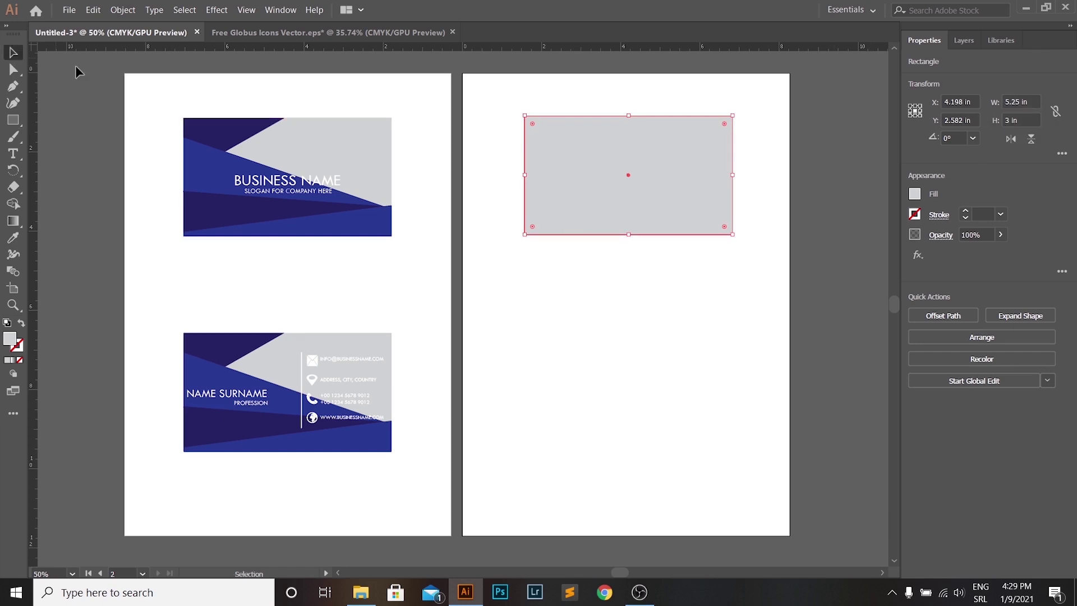
left_click(781, 179)
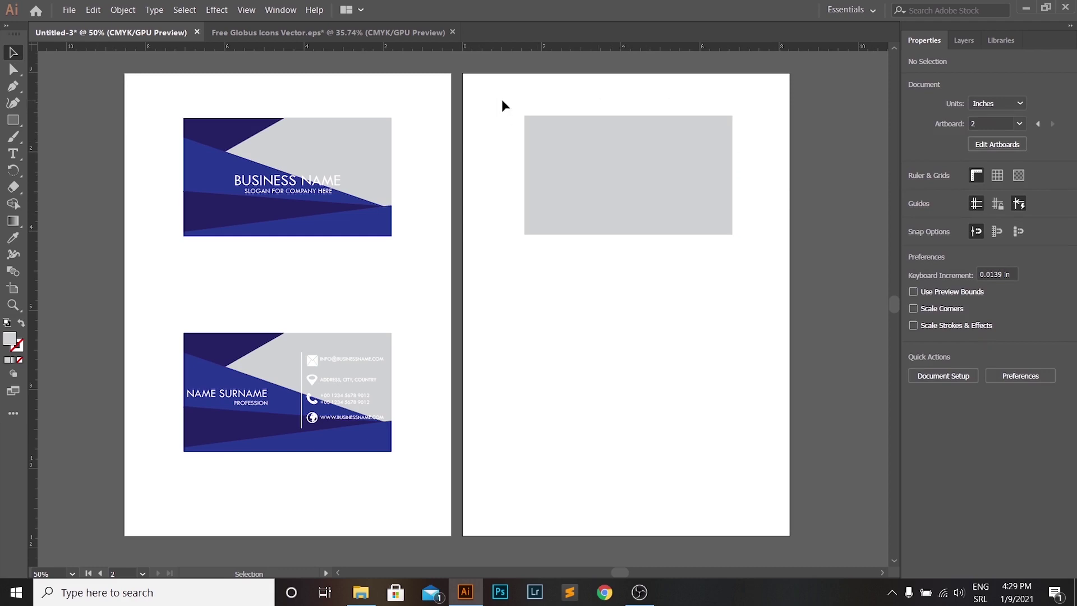
- Draw a closed four-sided shape with the Pen tool over the grey rectangle's upper-left corner, with its inner point angled inward
left_click(12, 87)
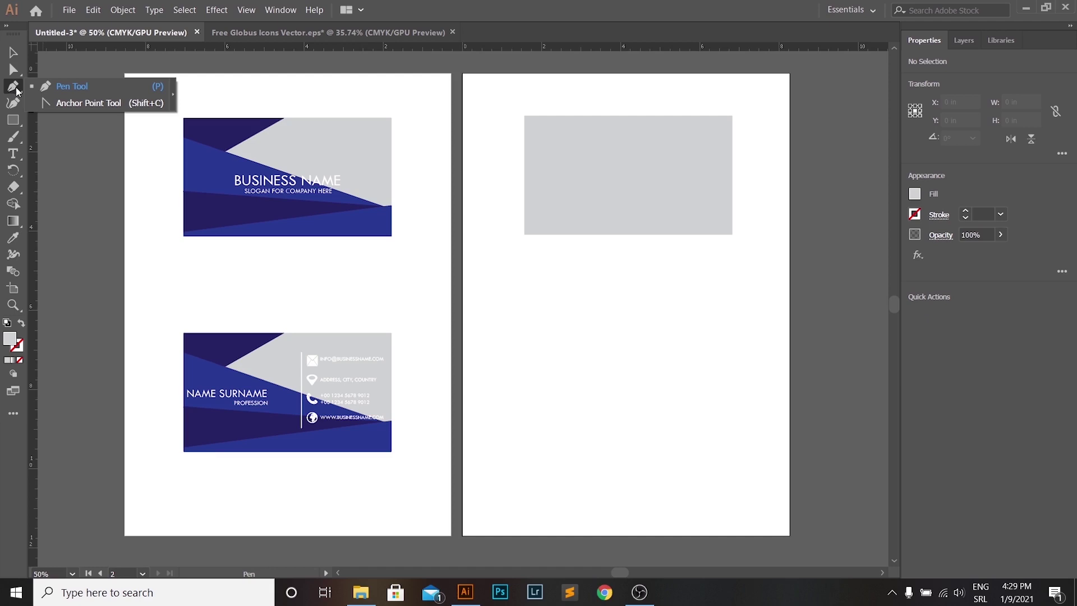
left_click(70, 88)
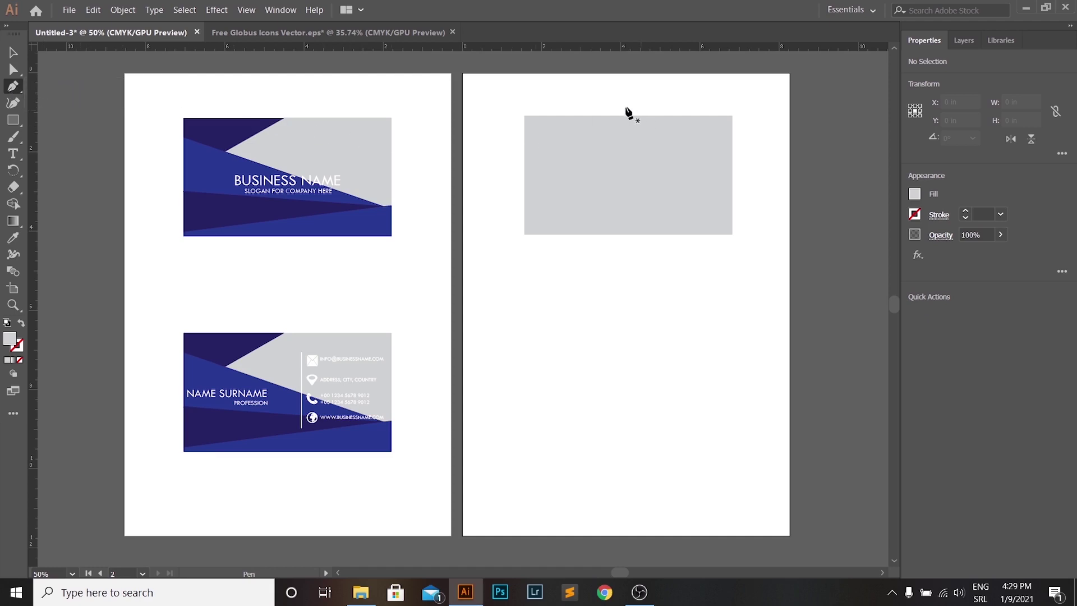
left_click(596, 115)
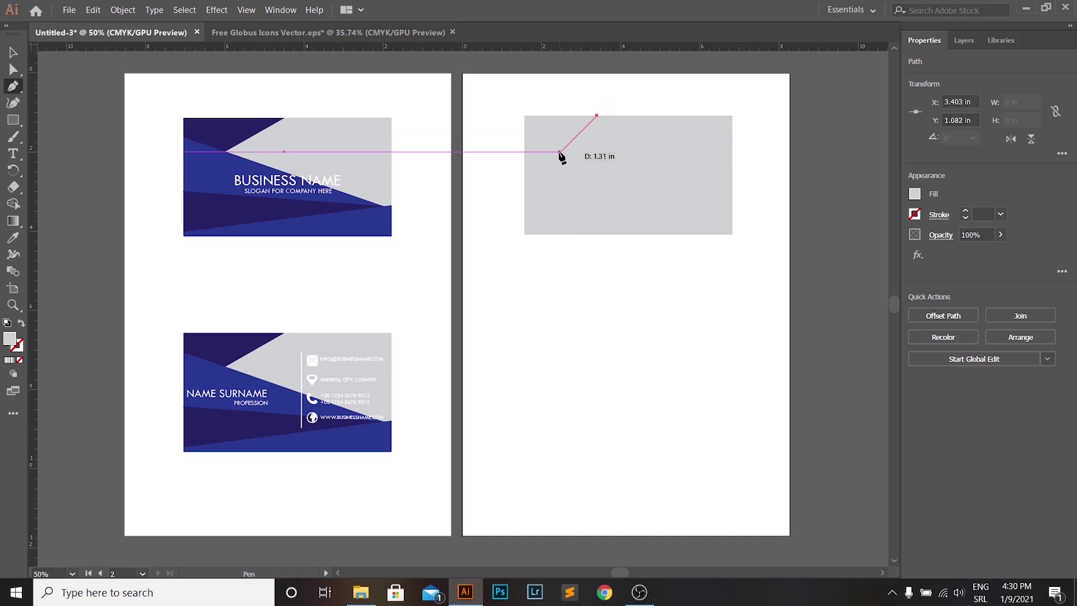
left_click(560, 152)
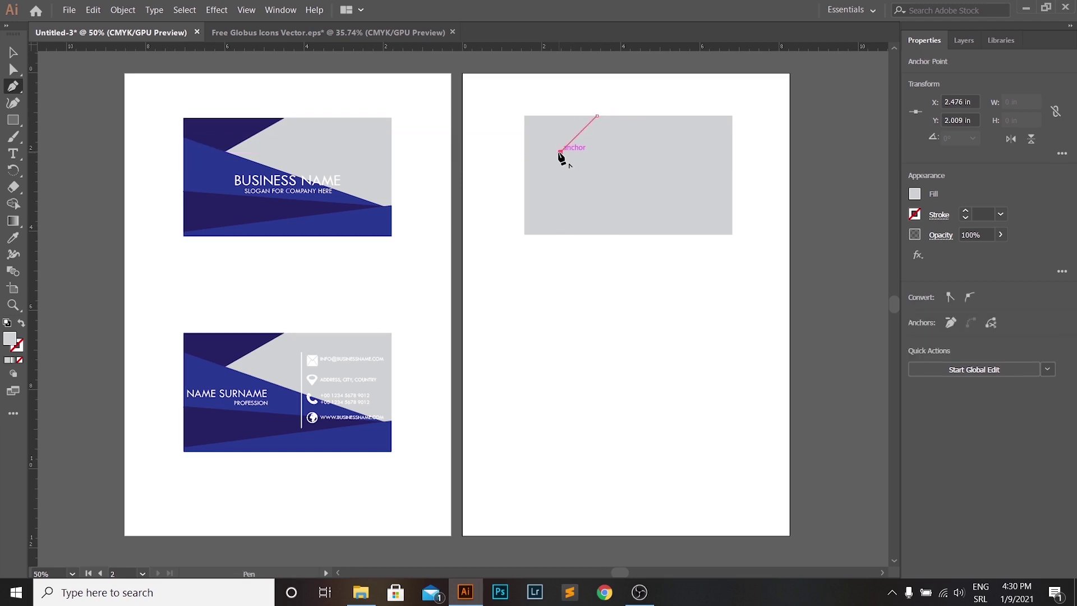
left_click(523, 140)
left_click(524, 116)
left_click(597, 116)
- Fill the four-sided corner shape with the dark navy swatch from the saved colour group and deselect it
left_click(914, 193)
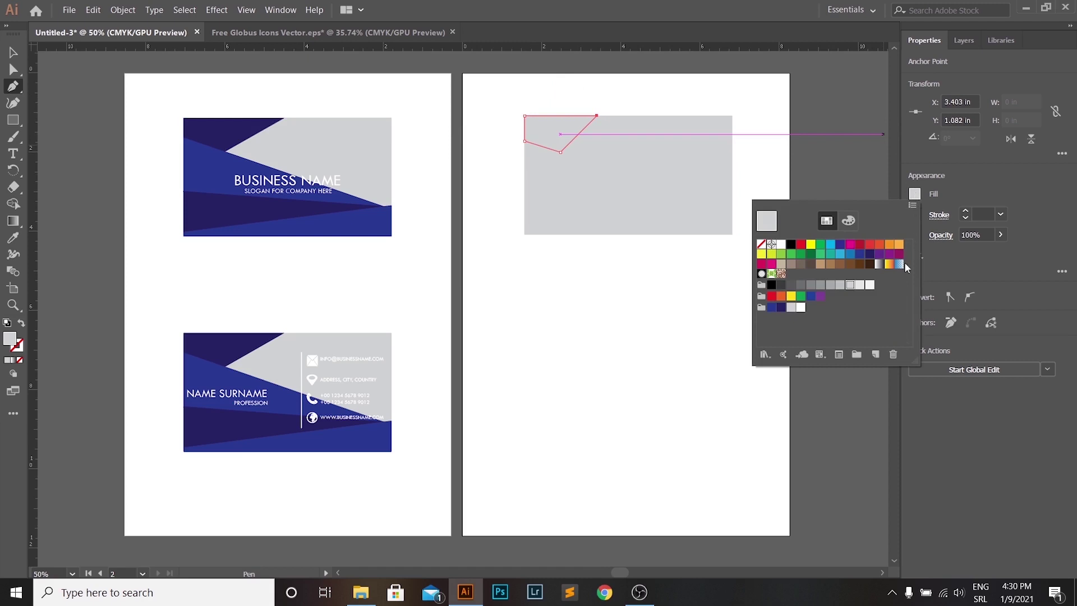
left_click(781, 308)
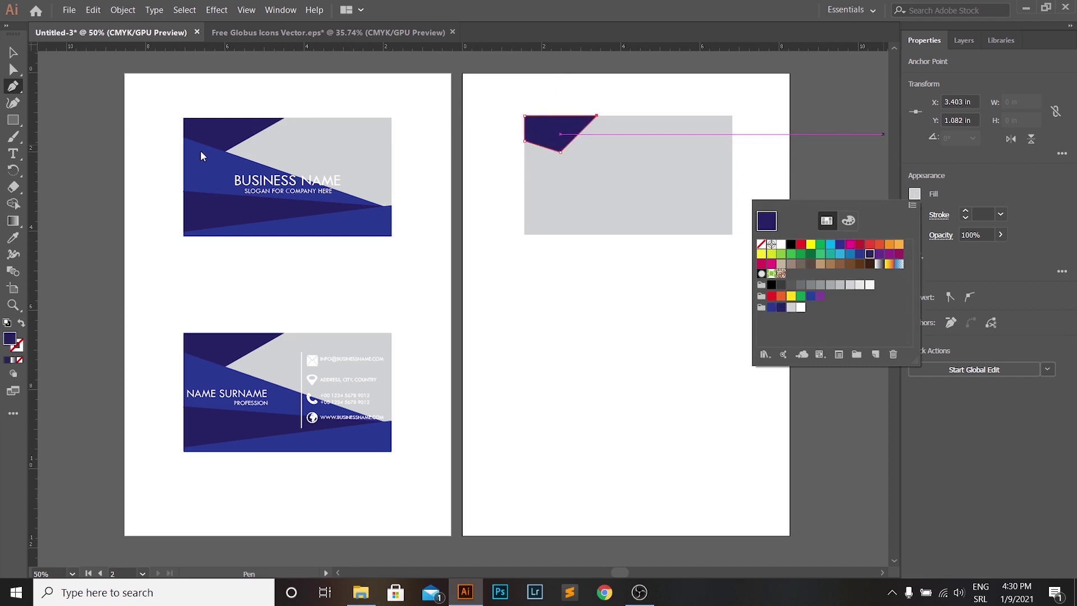
key("Escape")
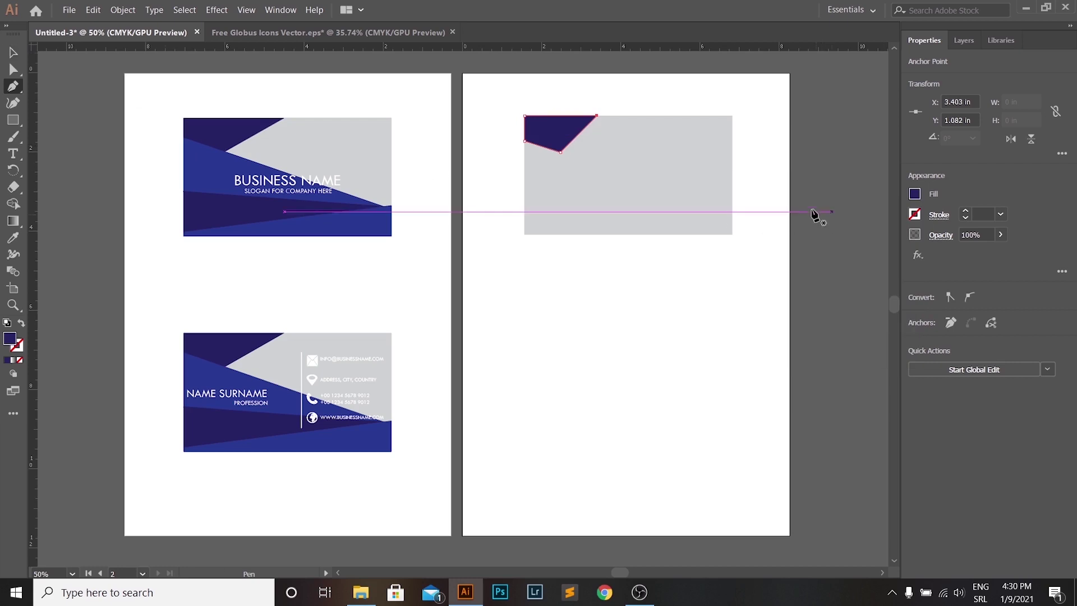
key("v")
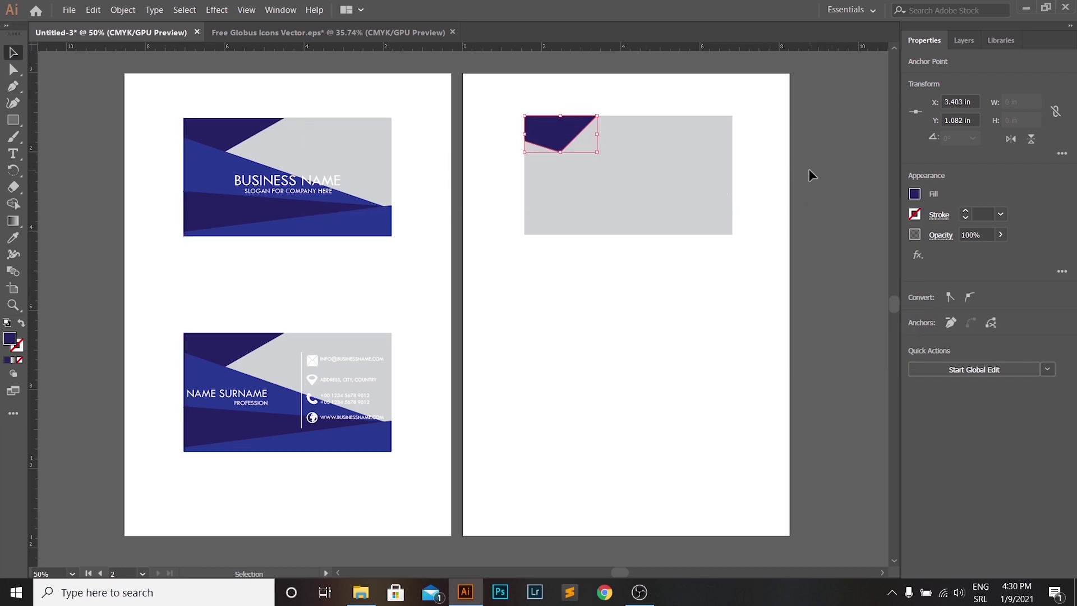
left_click(809, 170)
- Draw a long triangle with the Pen tool from the grey rectangle's left edge, below the navy shape, to a point near its lower right edge
left_click(13, 86)
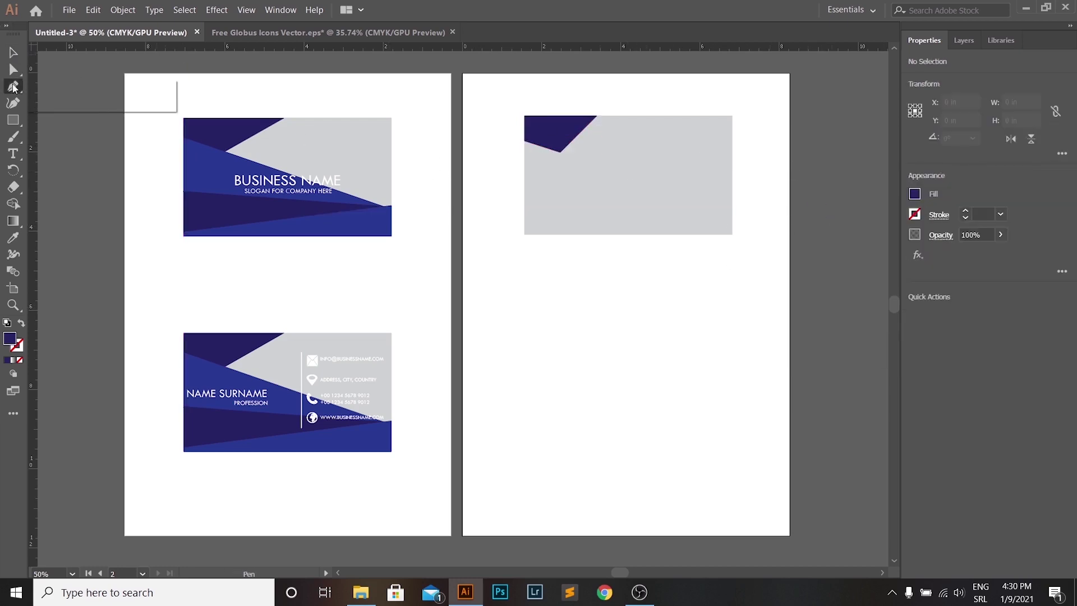
left_click(524, 140)
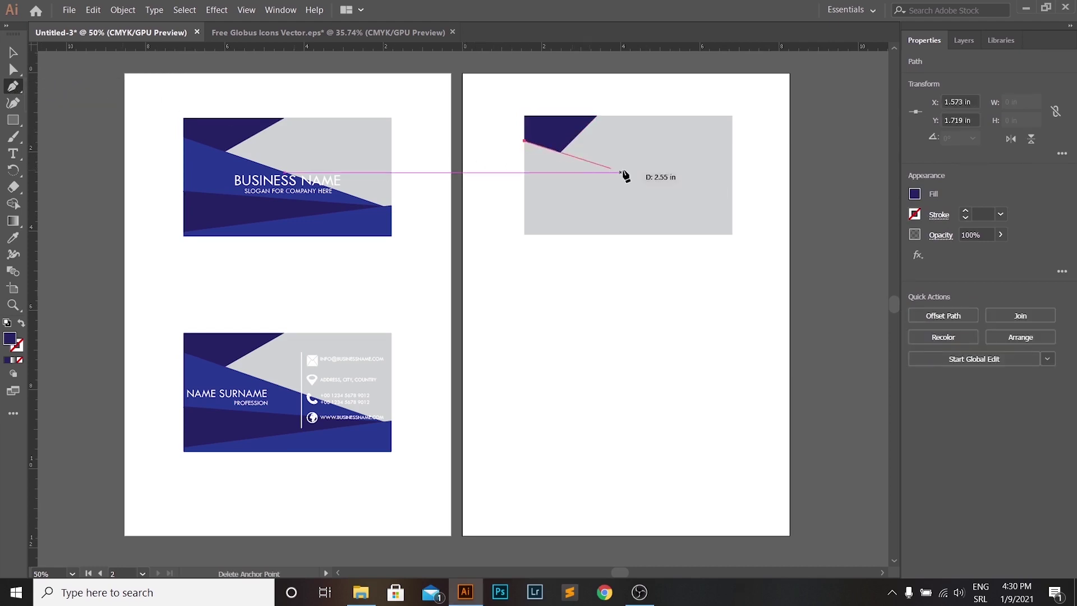
left_click(723, 205)
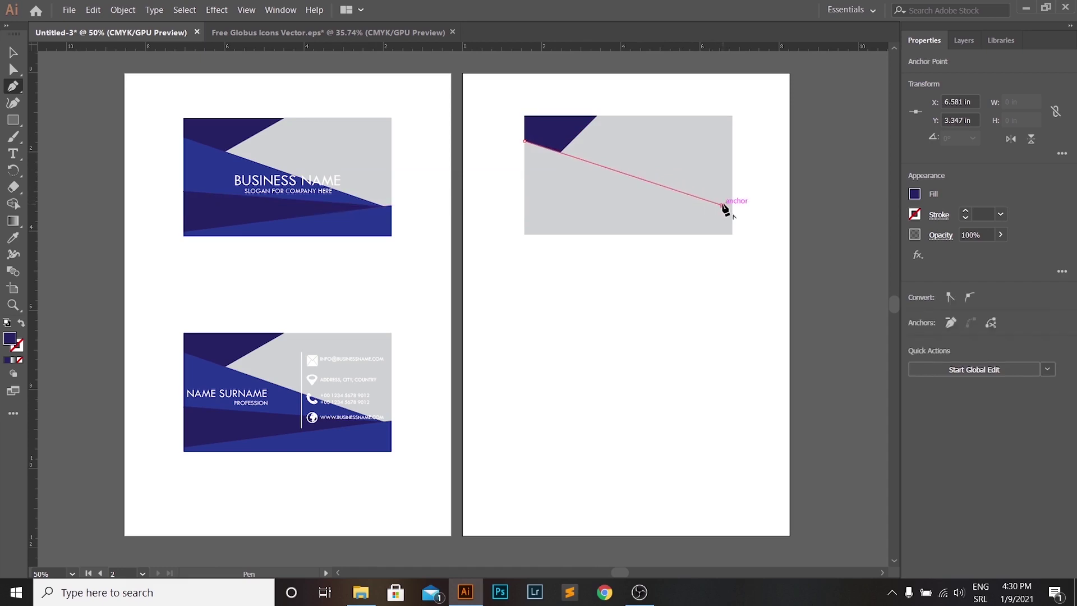
left_click(524, 197)
left_click(524, 141)
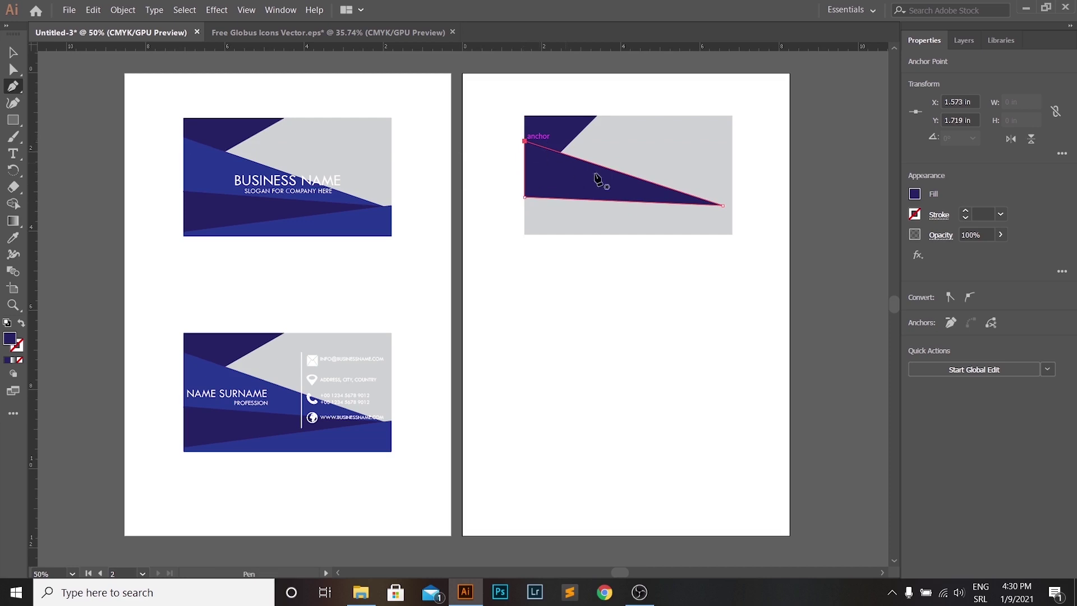
- Fill the long triangle with the lighter blue swatch from the saved colour group and deselect it
left_click(914, 194)
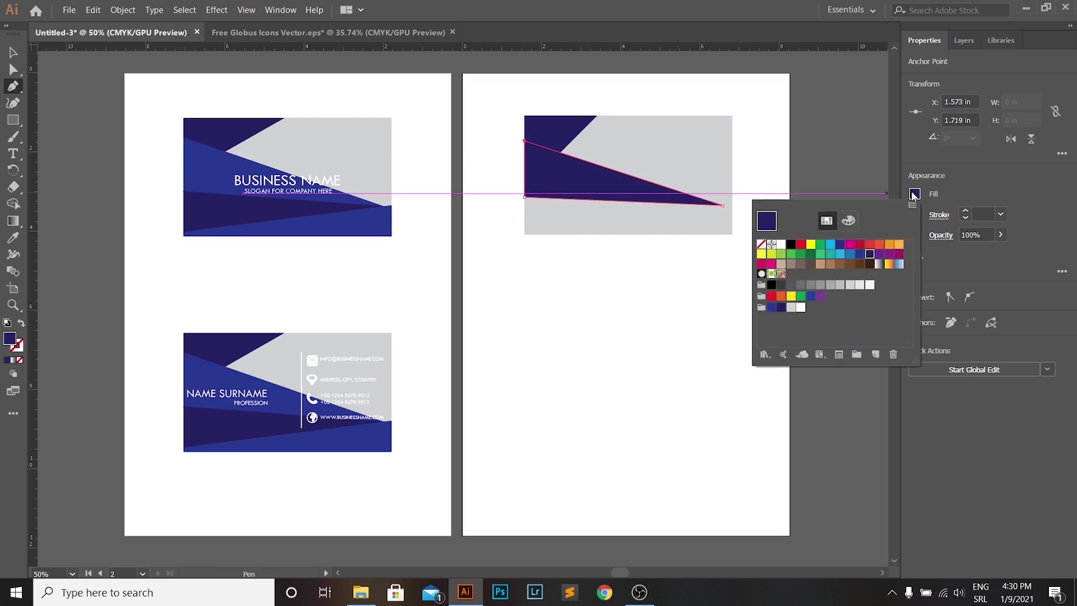
left_click(771, 308)
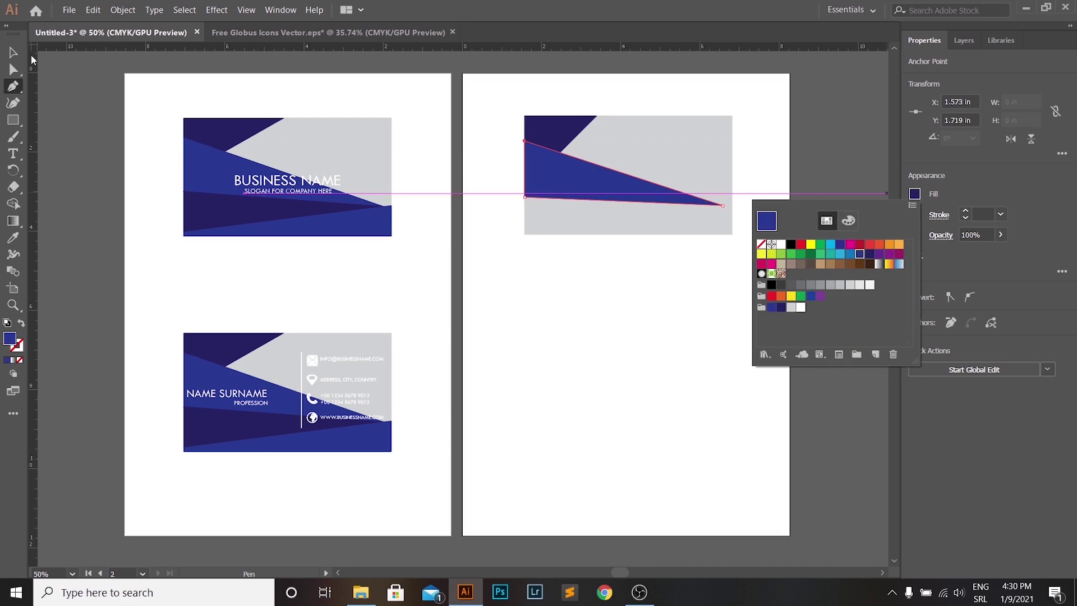
left_click(14, 53)
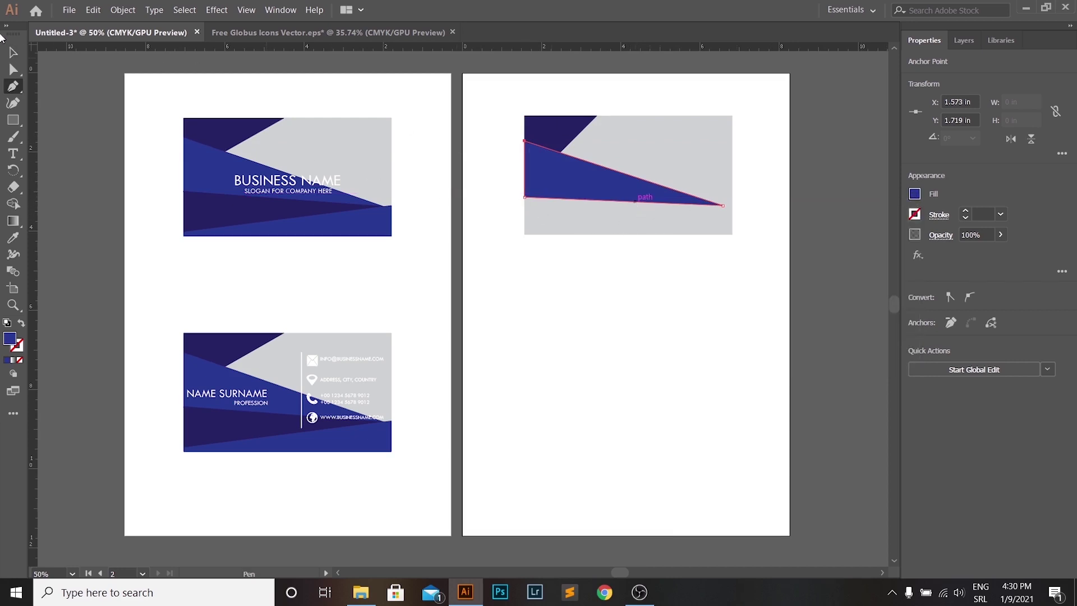
left_click(14, 53)
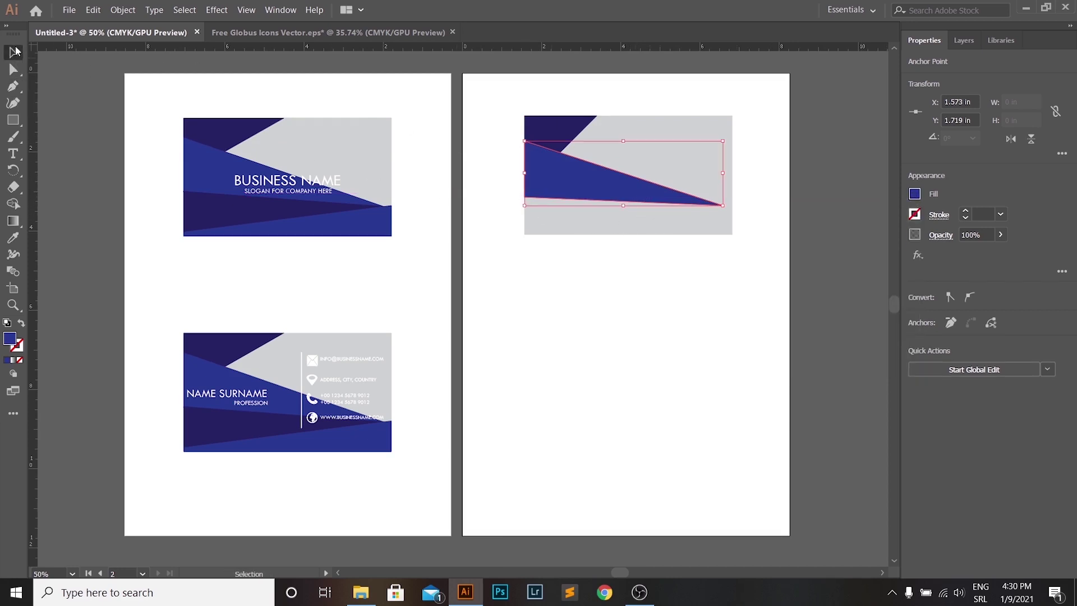
left_click(837, 216)
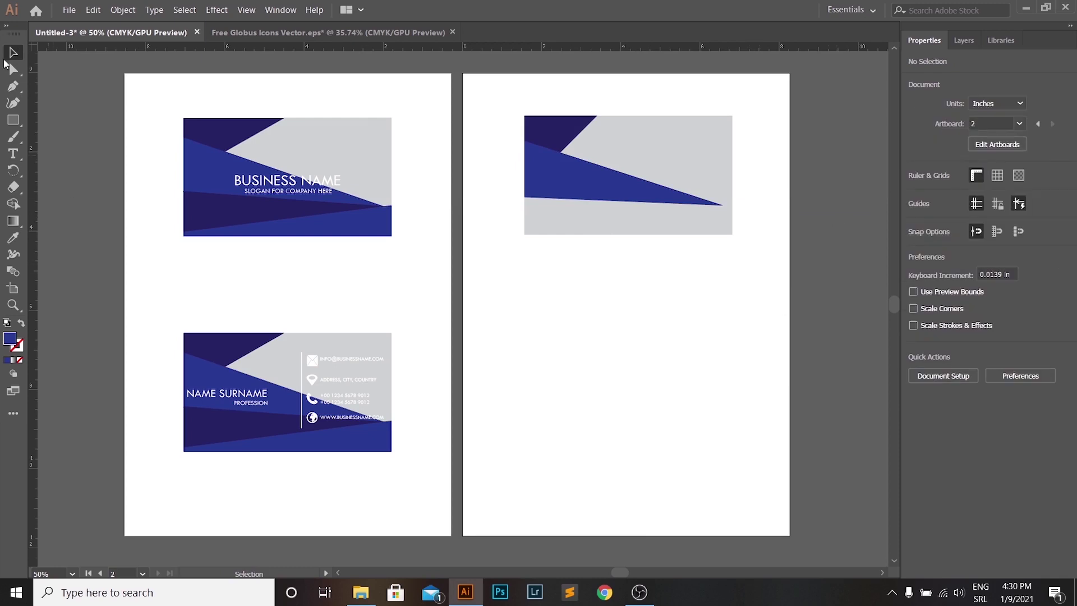
- Draw a closed long thin triangle with the Pen tool directly beneath the lighter blue one, from the card's left edge to its lower right
left_click(13, 87)
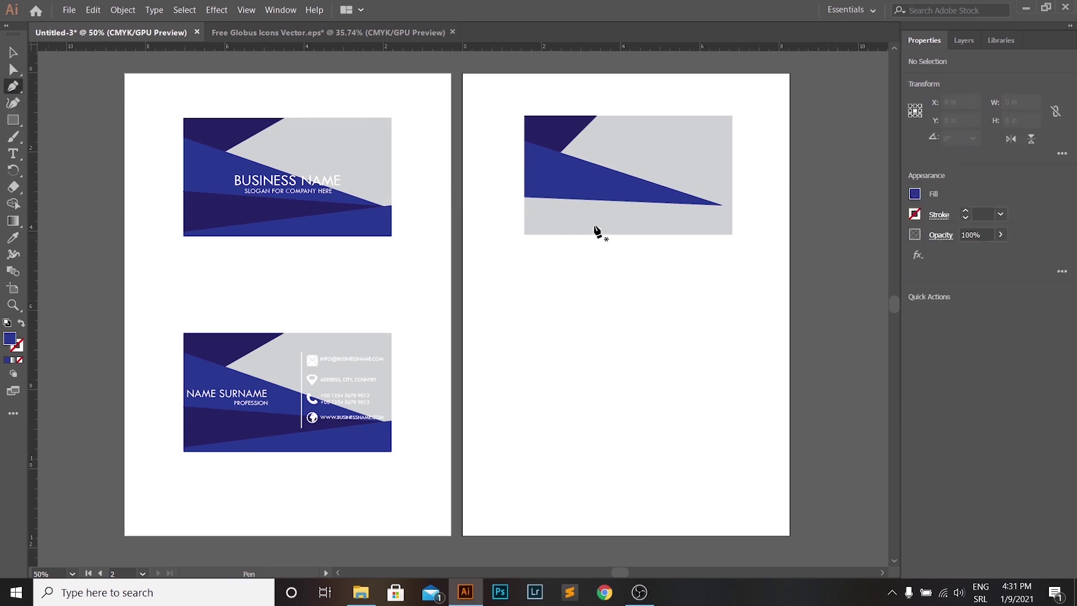
left_click(524, 197)
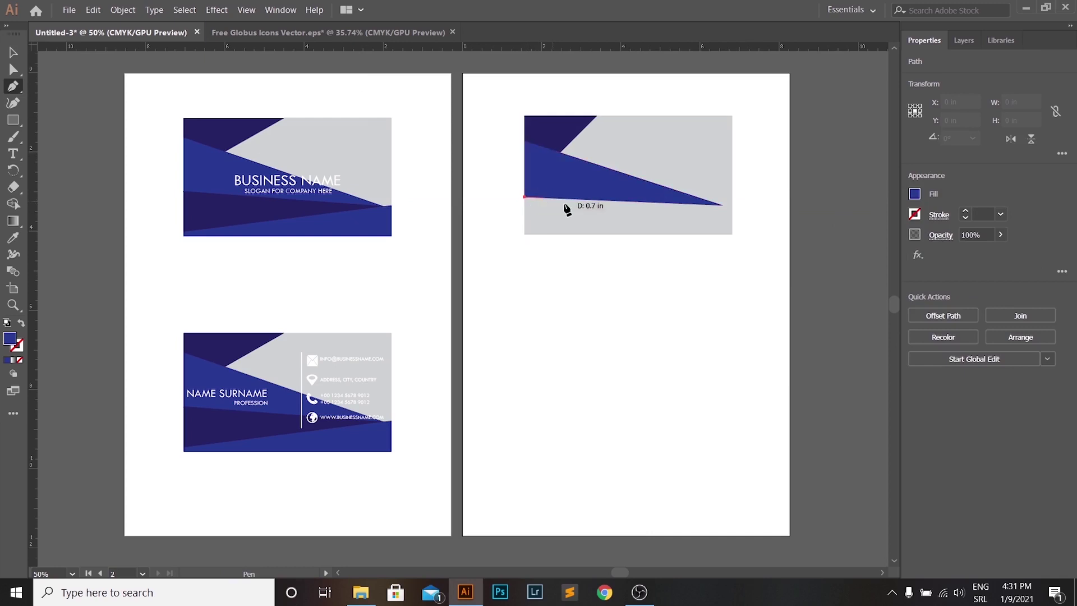
left_click(729, 205)
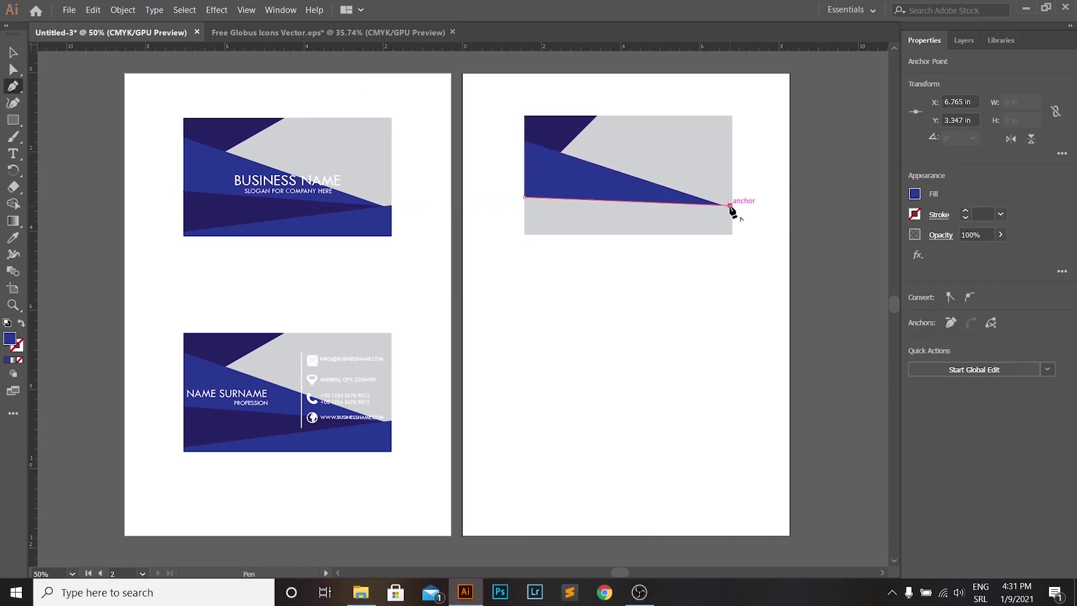
left_click(525, 229)
left_click(524, 197)
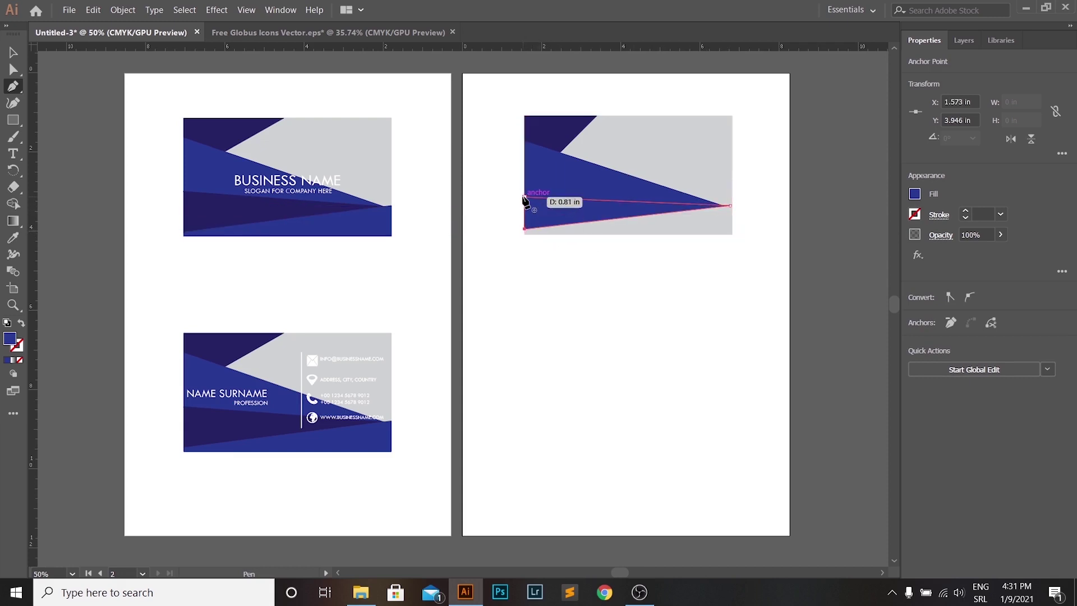
- Fill the new thin triangle with the dark navy swatch from the saved colour group
left_click(914, 194)
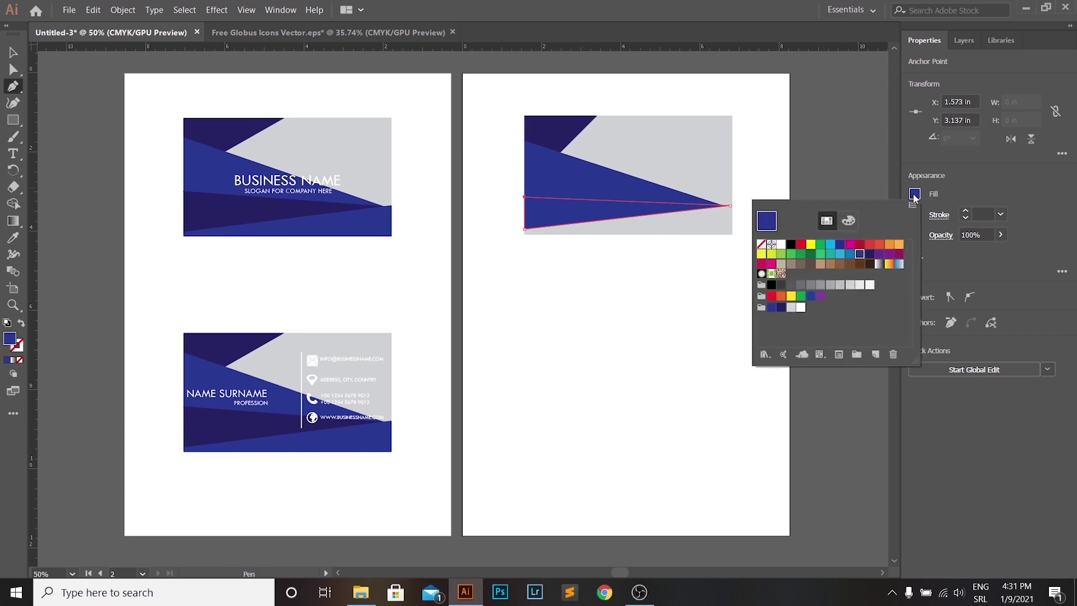
left_click(781, 307)
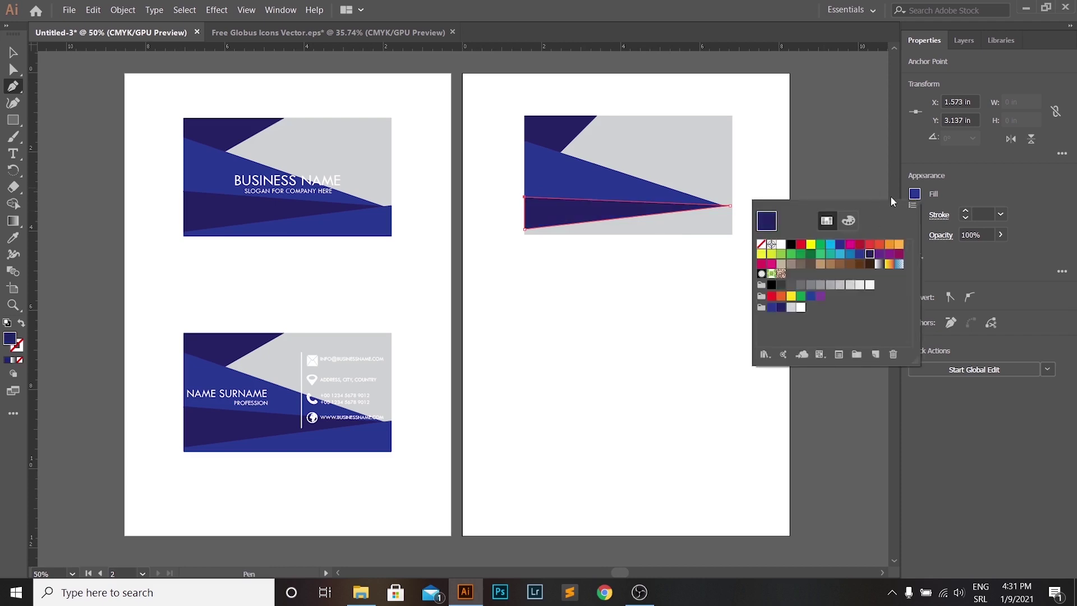
left_click(14, 52)
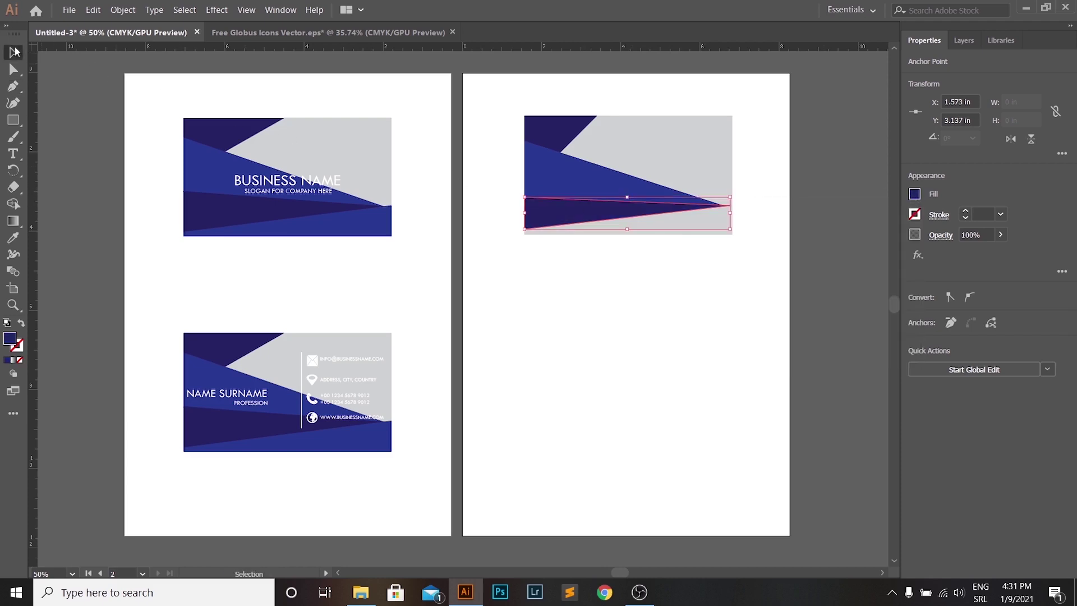
- Draw a closed four-sided shape with the Pen tool along the card's bottom edge, from the navy triangle's lower-left point to the right edge
left_click(13, 86)
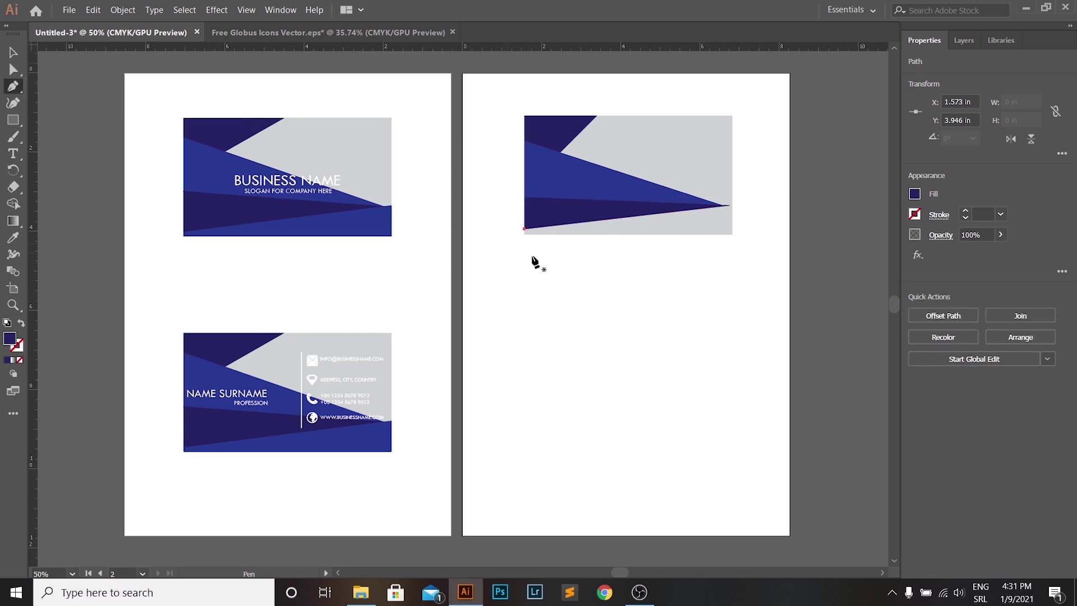
key("ctrl+shift+a")
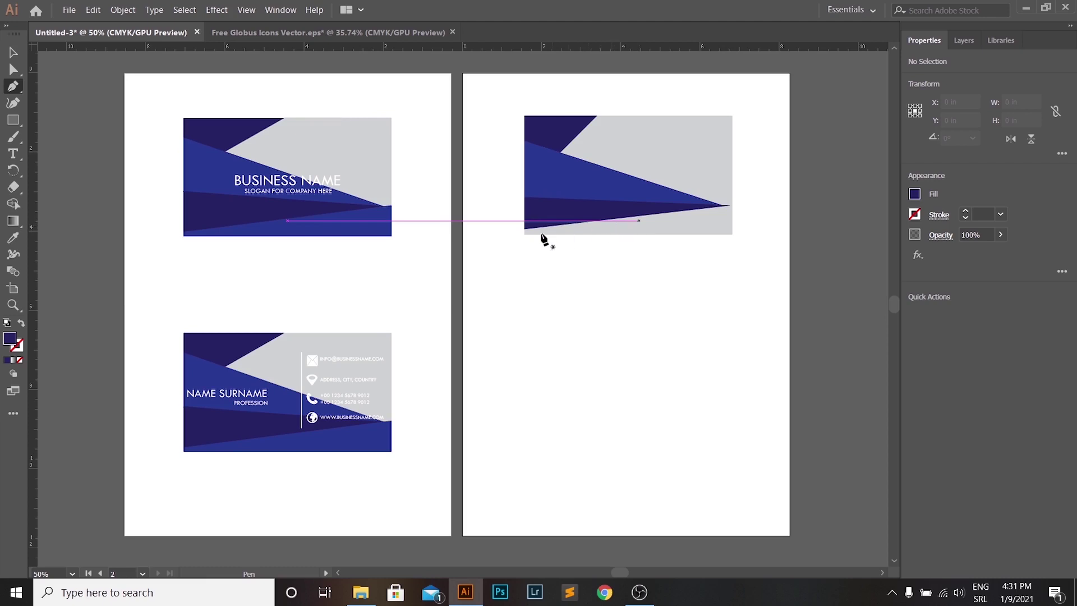
left_click(525, 228)
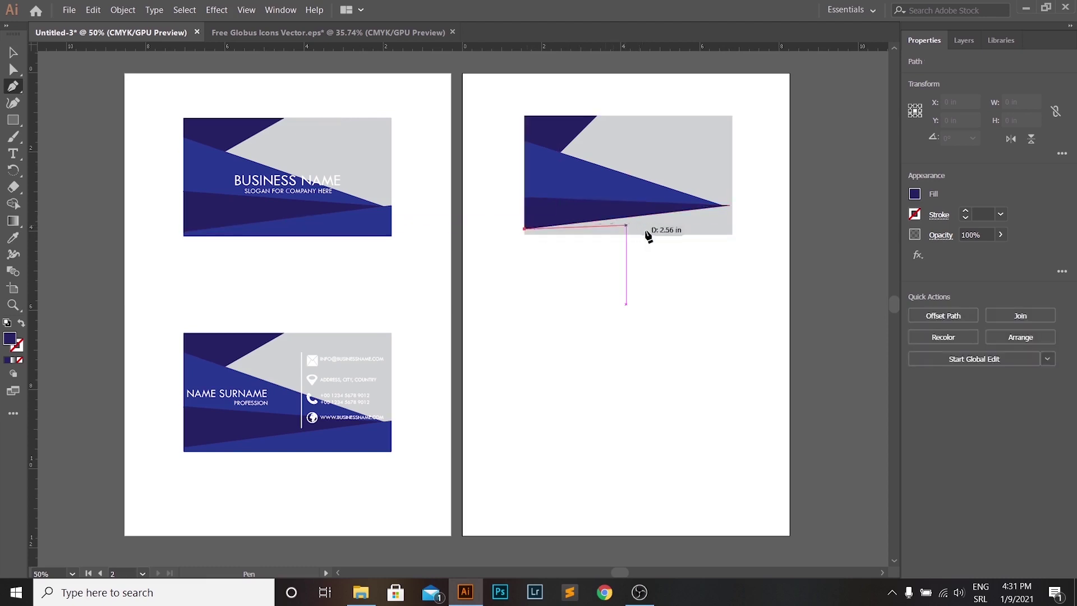
left_click(732, 205)
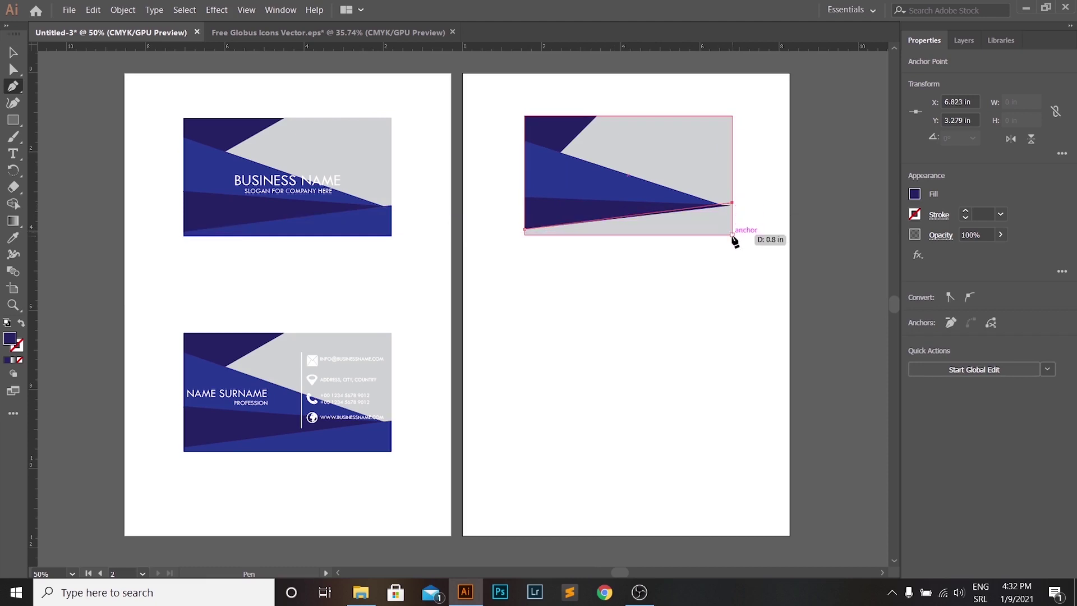
left_click(732, 235)
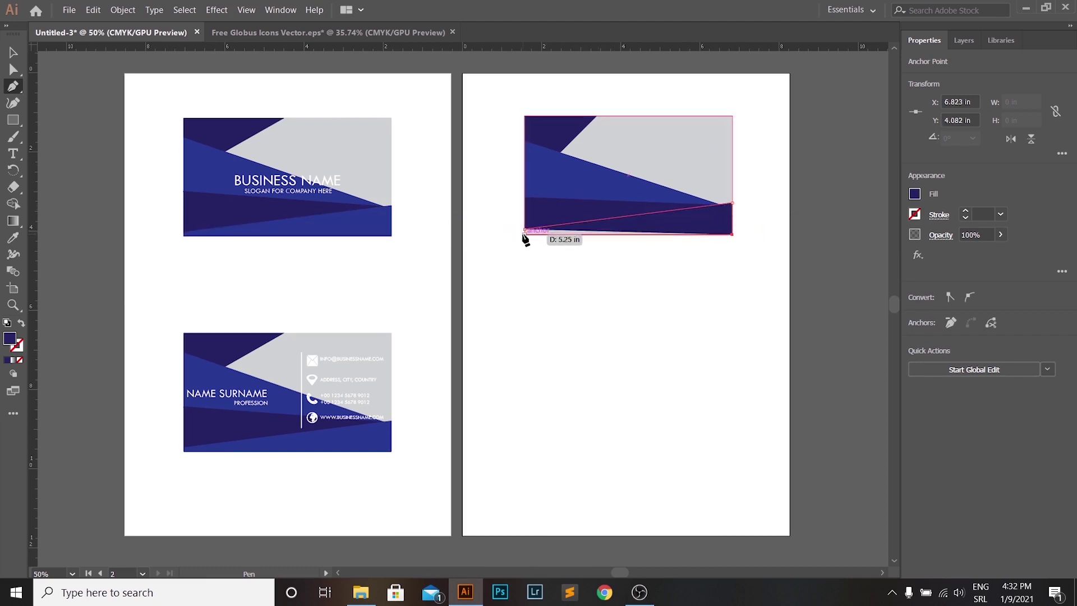
left_click(524, 231)
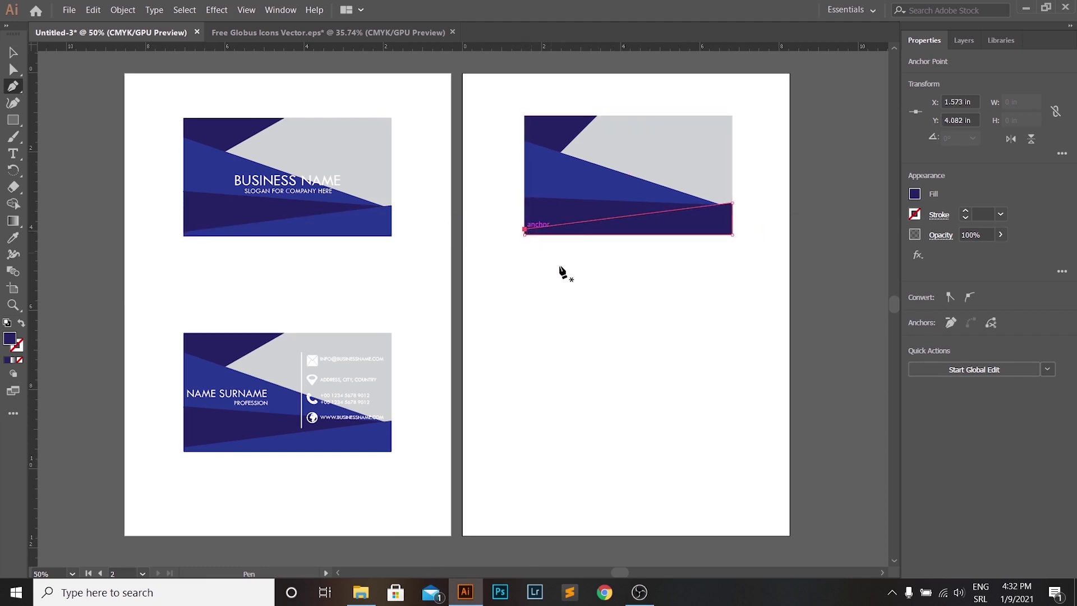
- Fill the four-sided bottom shape with the lighter blue swatch from the saved colour group and deselect it
left_click(914, 195)
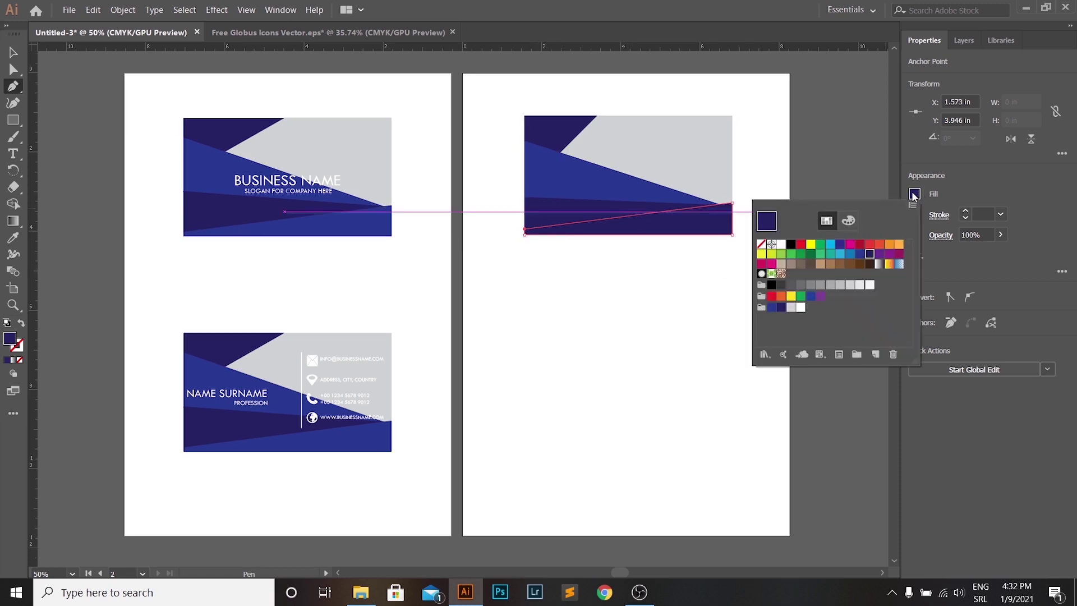
left_click(771, 307)
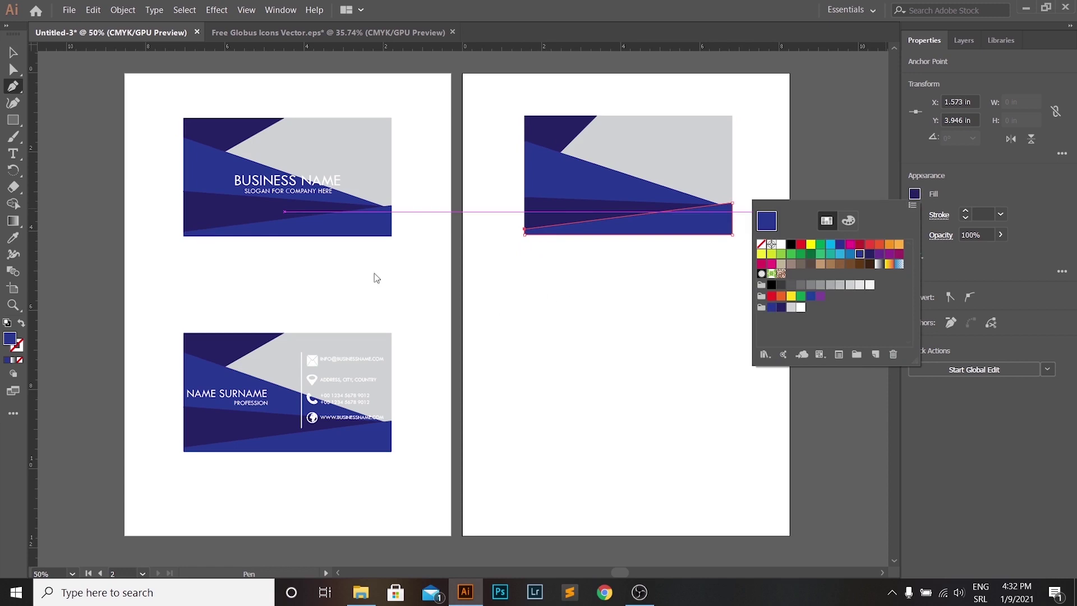
key("Escape")
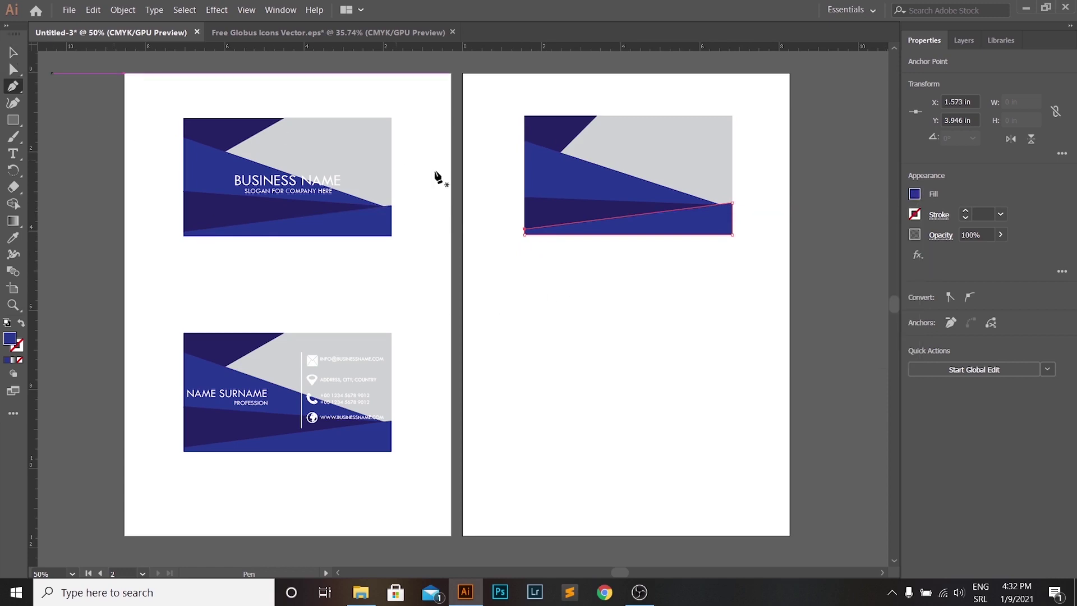
left_click(828, 185)
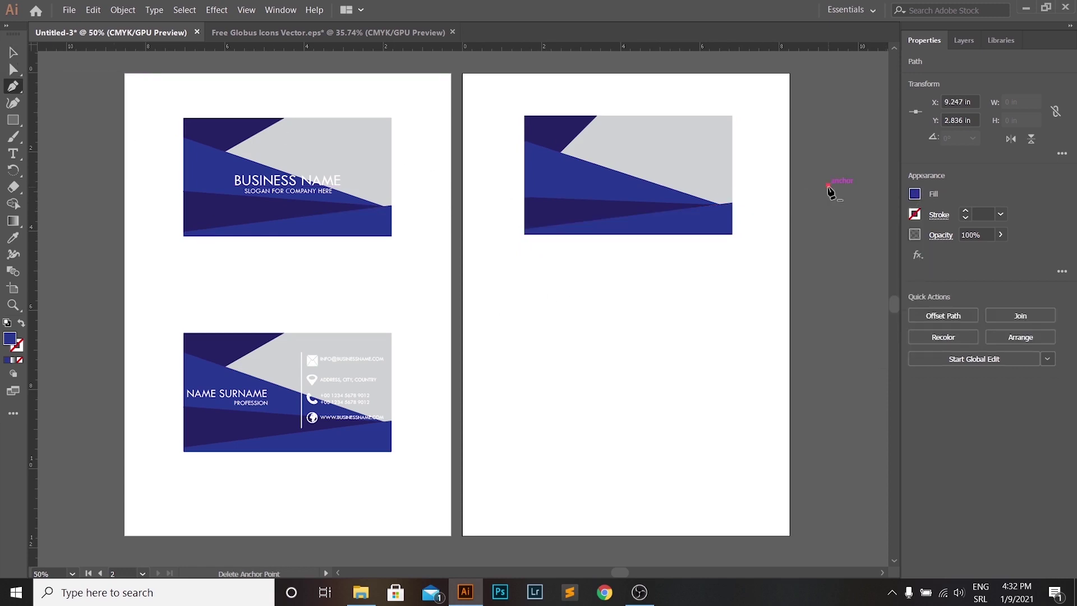
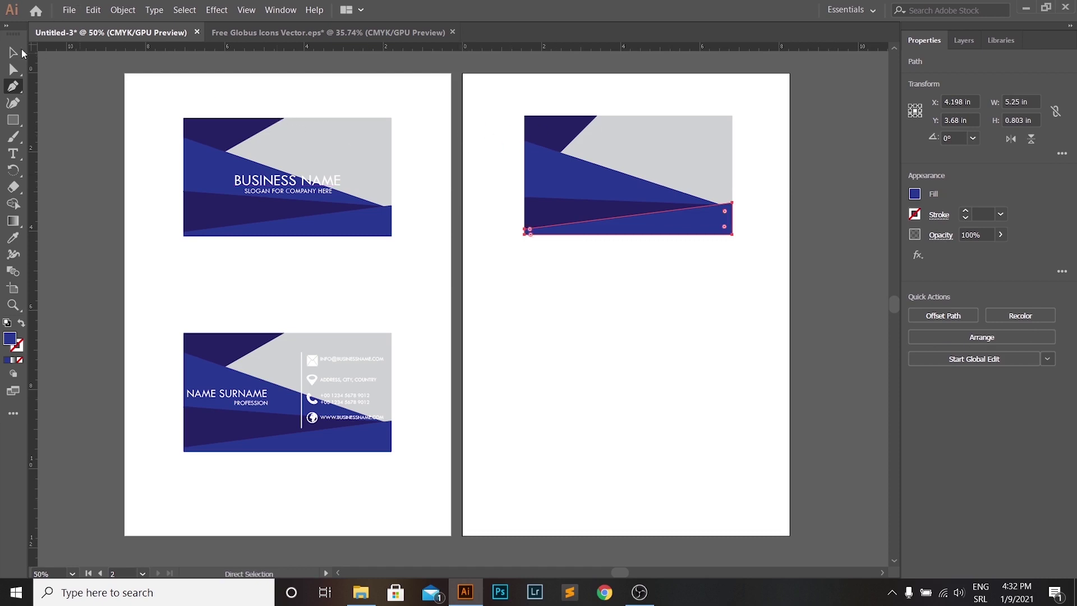
left_click(837, 177)
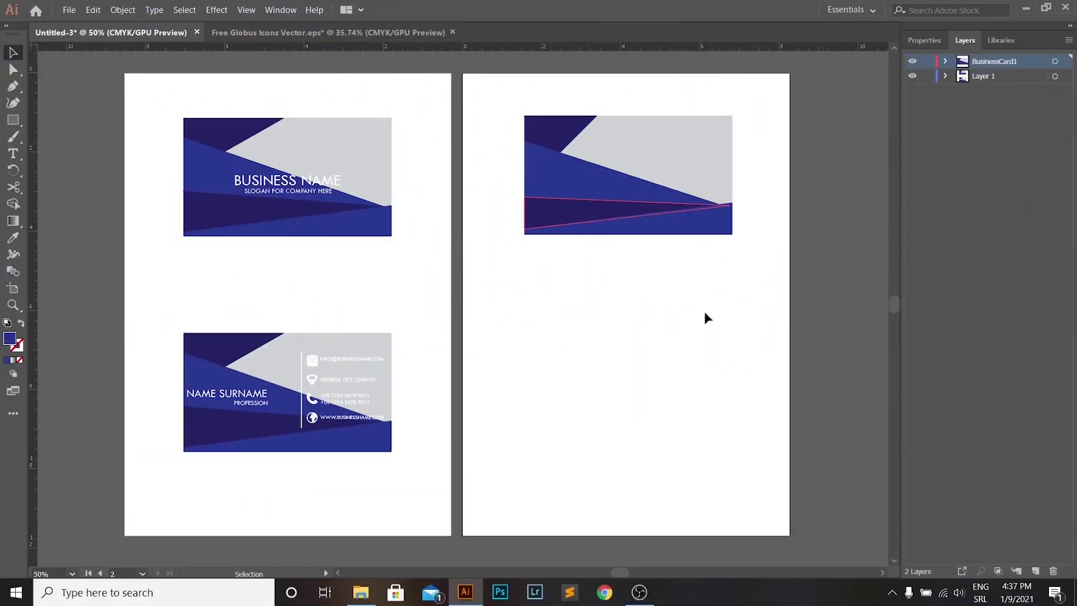
- Create a new layer above BusinessCard1 and name it BusinessCard2
left_click(1035, 571)
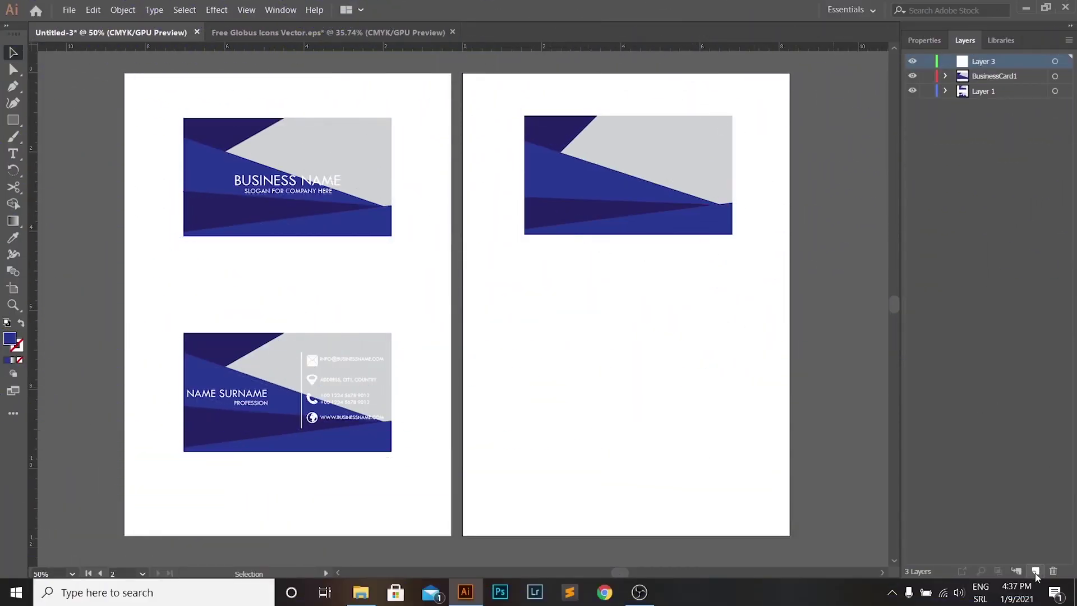
double_click(973, 67)
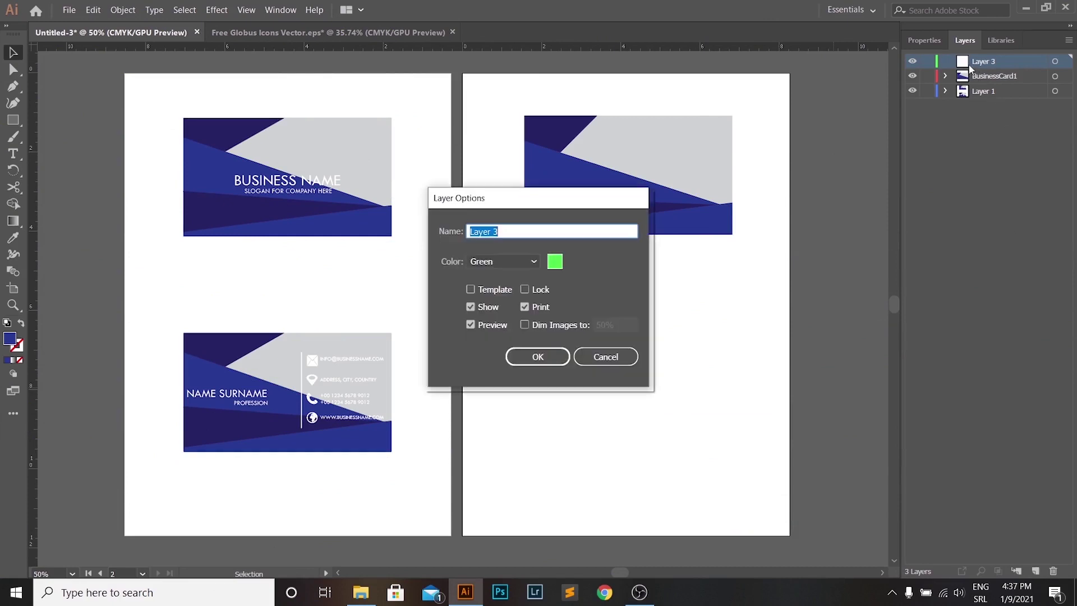
type("Back")
key("BackSpace")
key("BackSpace")
key("BackSpace")
key("BackSpace")
type("BusinessCard")
key("Return")
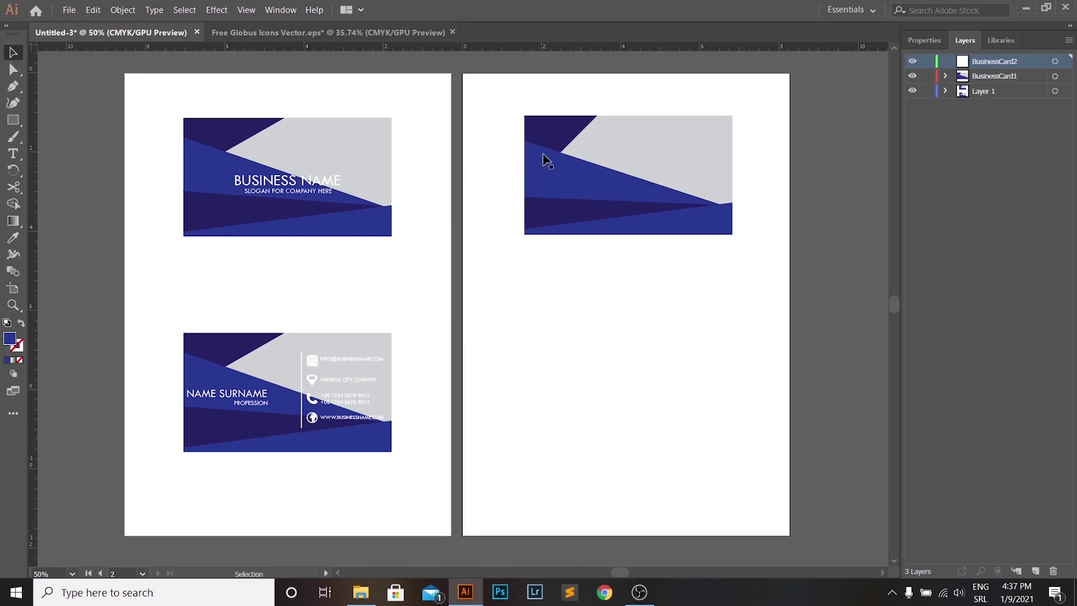
- Copy all the front card's background shapes into the BusinessCard2 layer and place the copy below the first card on the same artboard
left_click_drag(563, 165, 770, 296)
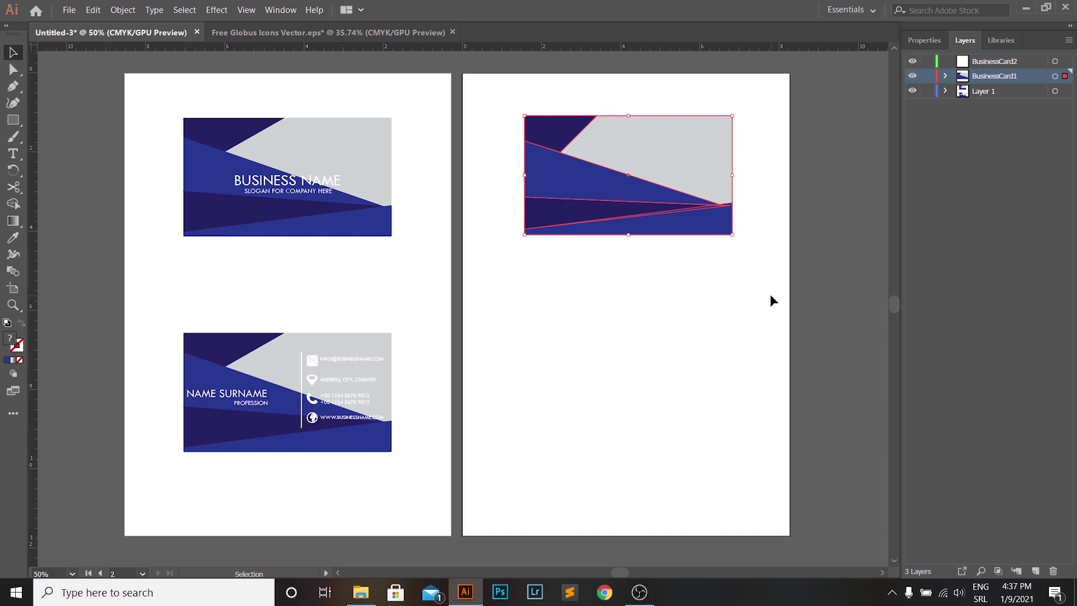
key("ctrl")
left_click(762, 290)
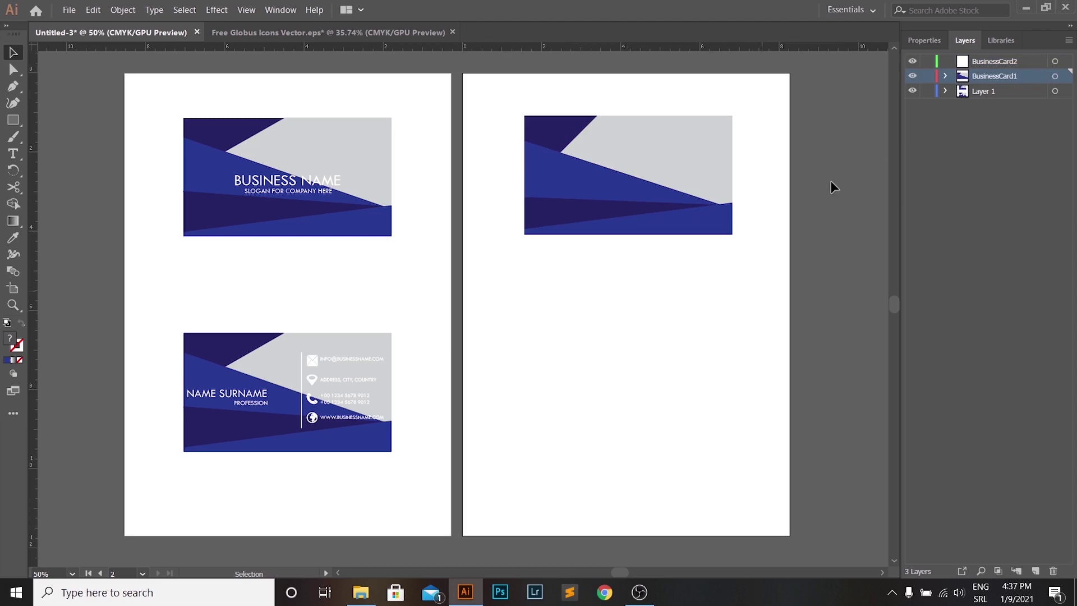
left_click(1006, 60)
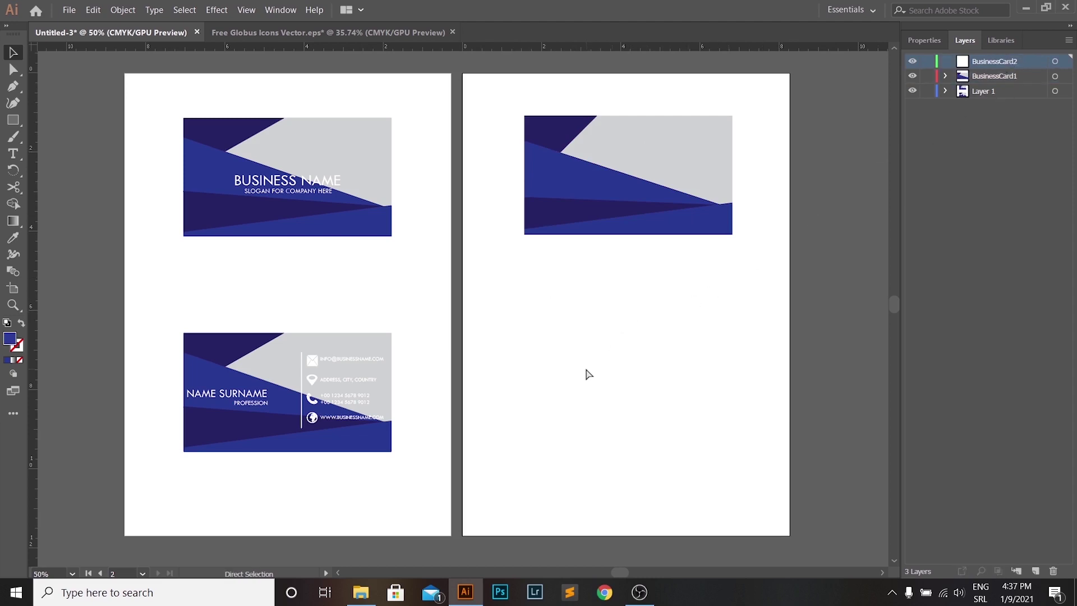
key("ctrl+v")
left_click_drag(526, 264, 661, 365)
left_click(753, 281)
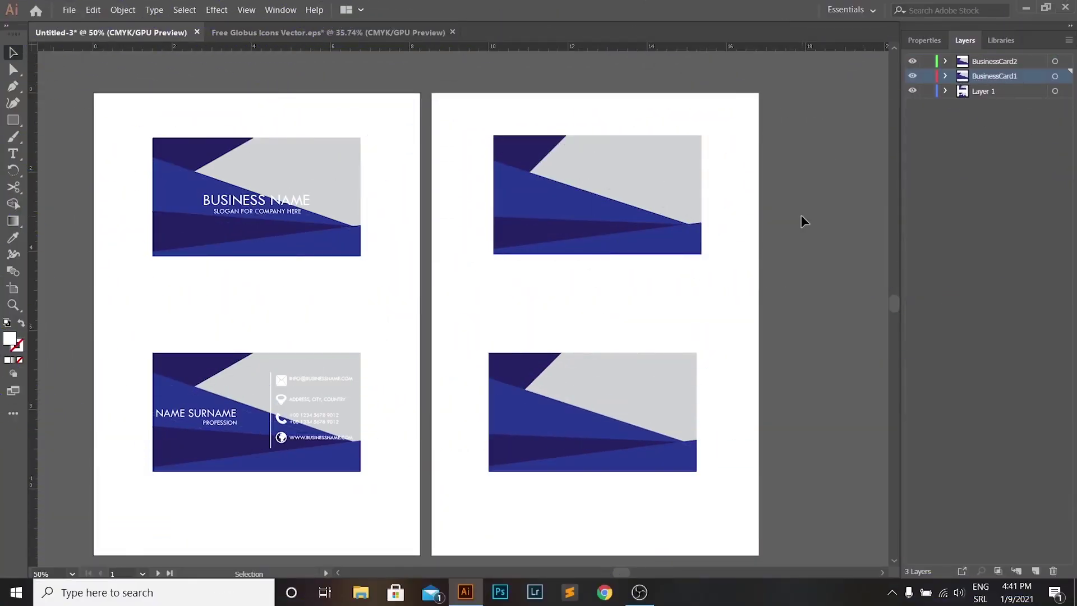
- Add the text "BUSINESS NAME" with the Type tool on the grey area of the upper card on the second artboard
left_click(13, 159)
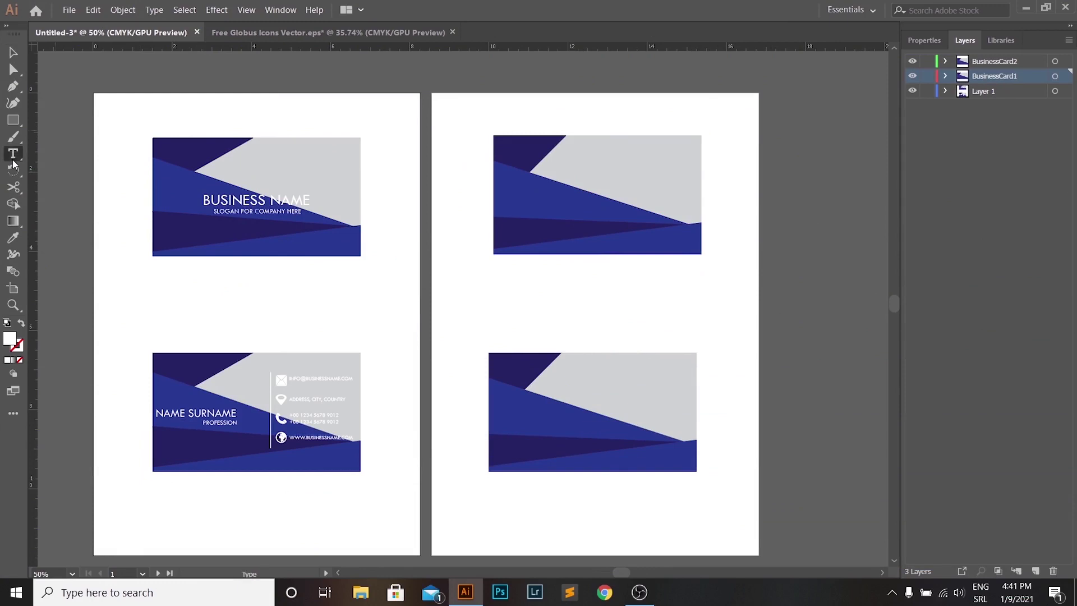
left_click_drag(14, 164, 33, 154)
left_click(566, 170)
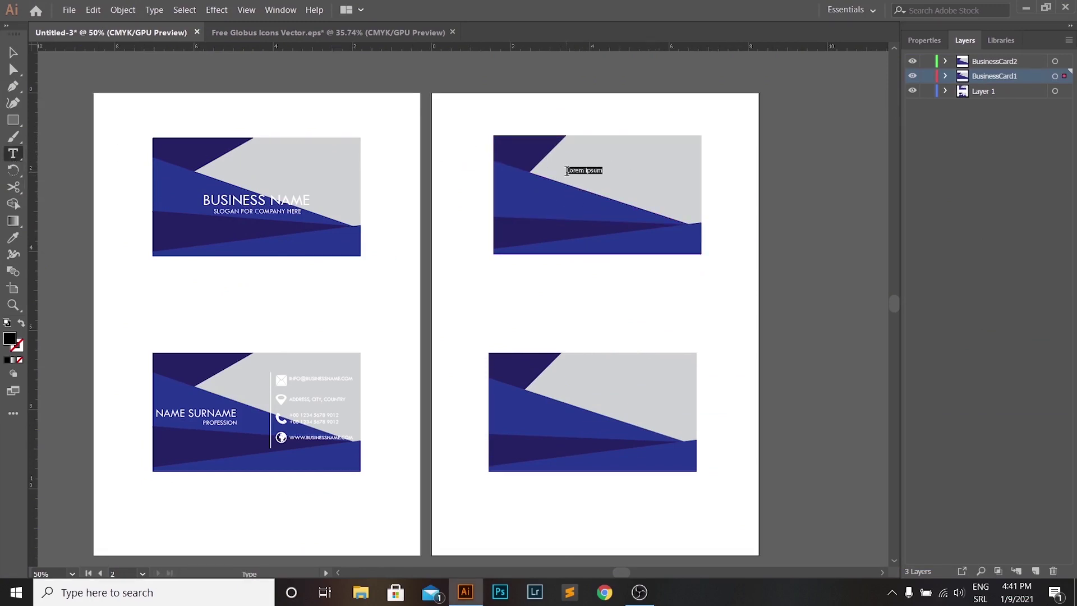
key("BackSpace")
type("bUSINESS NAM")
- Set the whole "BUSINESS NAME" text in Tw Cen MT at 30 pt
key("ctrl+a")
left_click(925, 41)
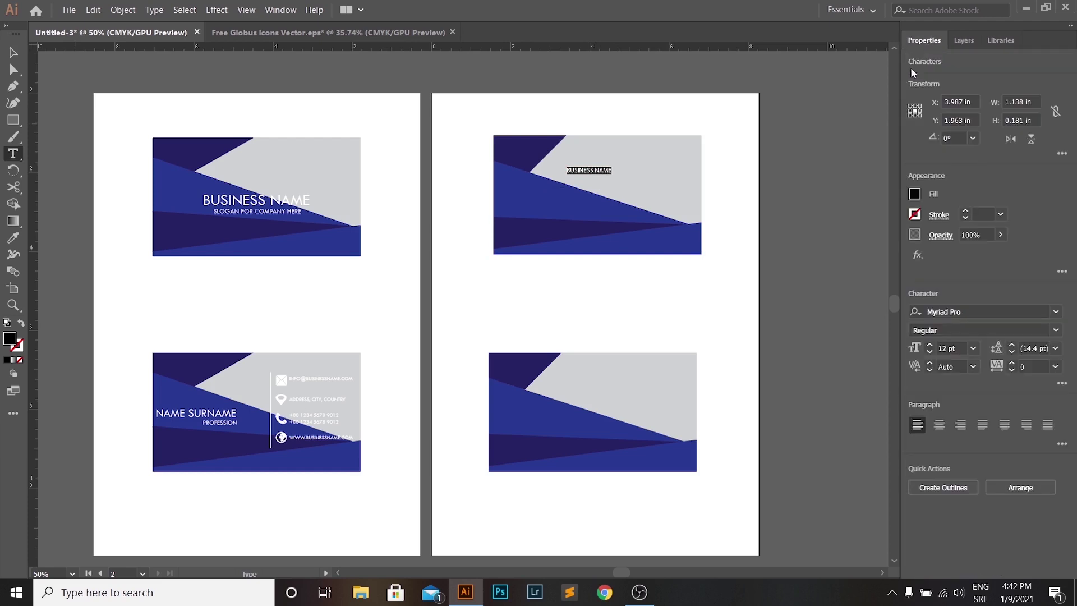
left_click(1056, 312)
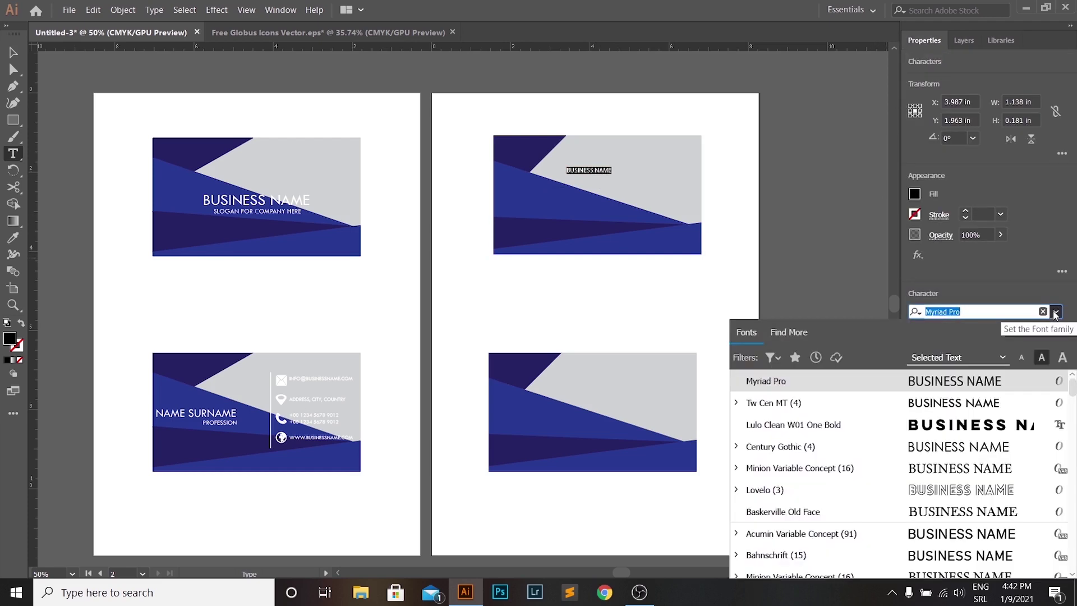
left_click(861, 404)
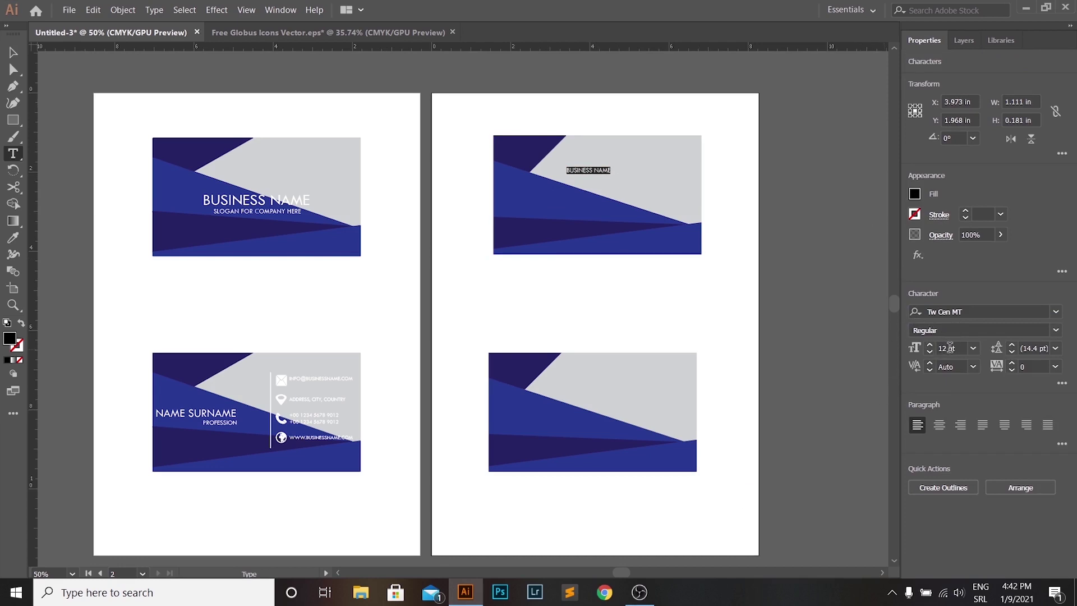
double_click(938, 348)
type("30")
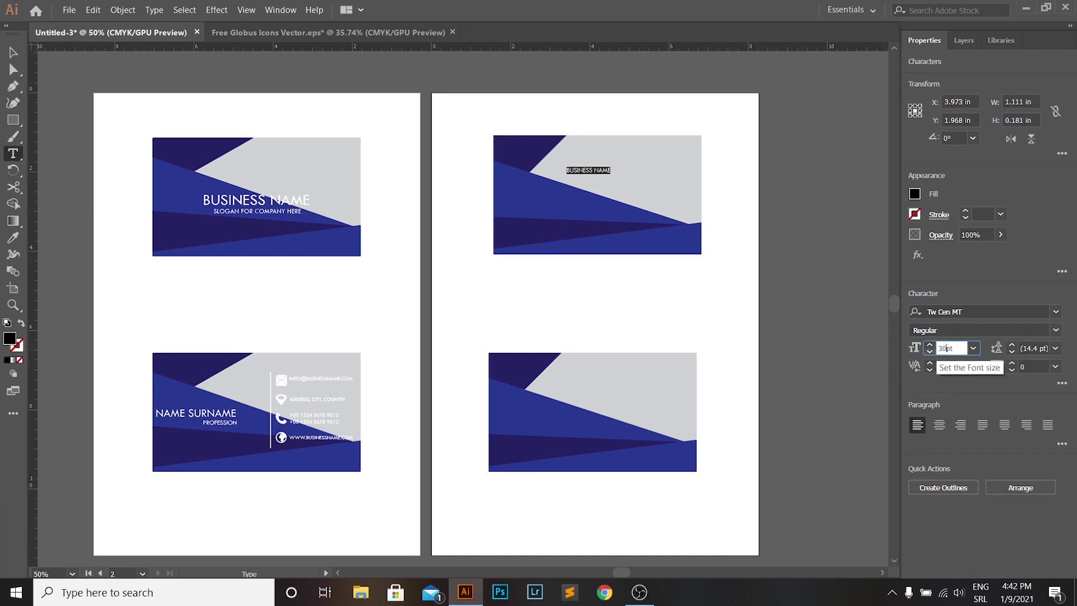
key("Return")
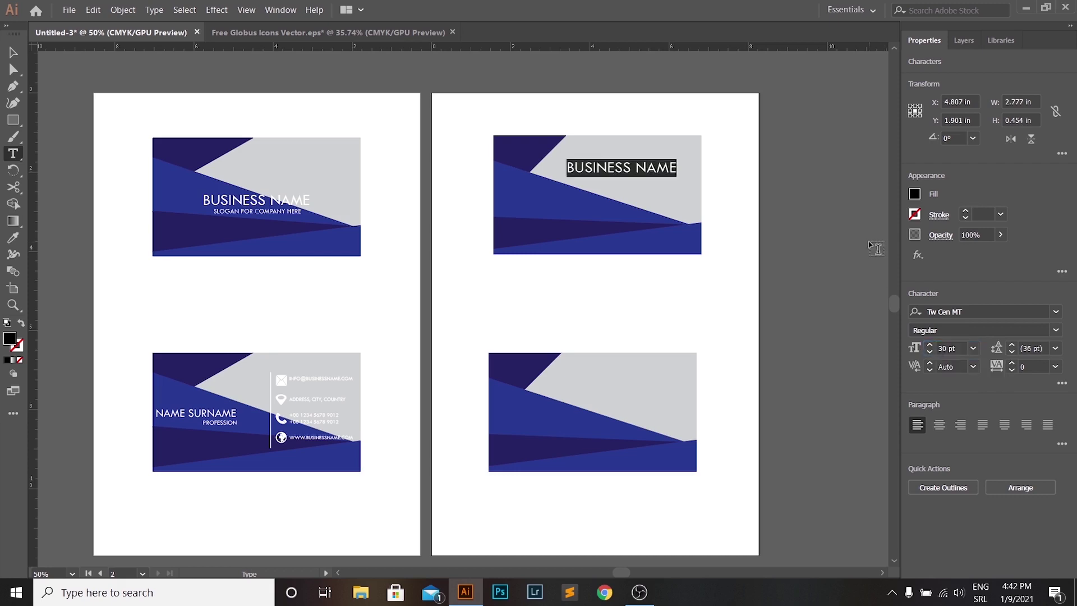
- Colour the "BUSINESS NAME" text white and finish editing it
left_click(915, 194)
left_click(781, 245)
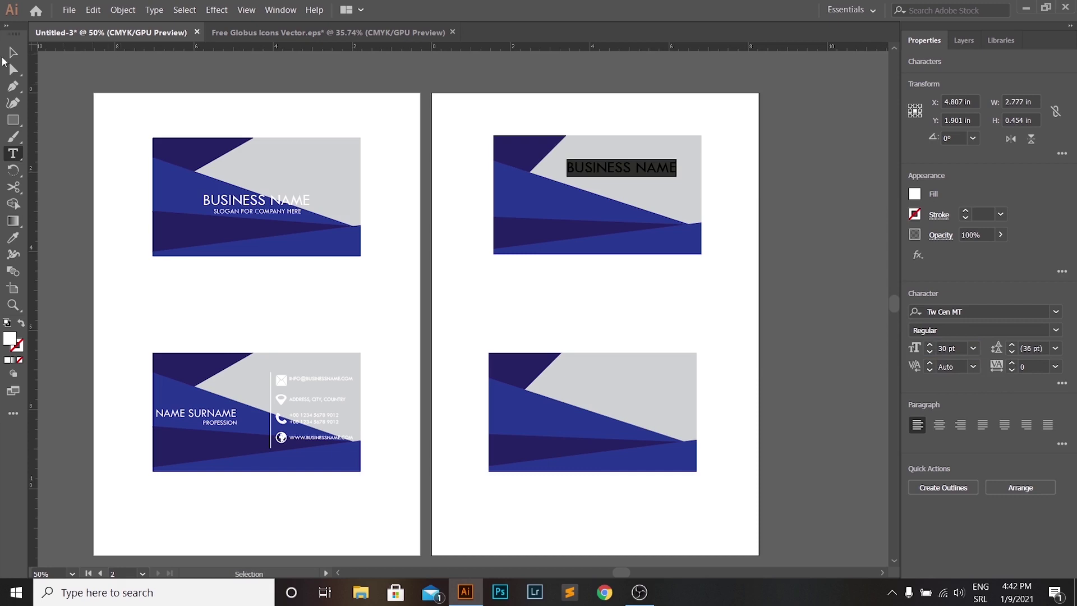
left_click(11, 56)
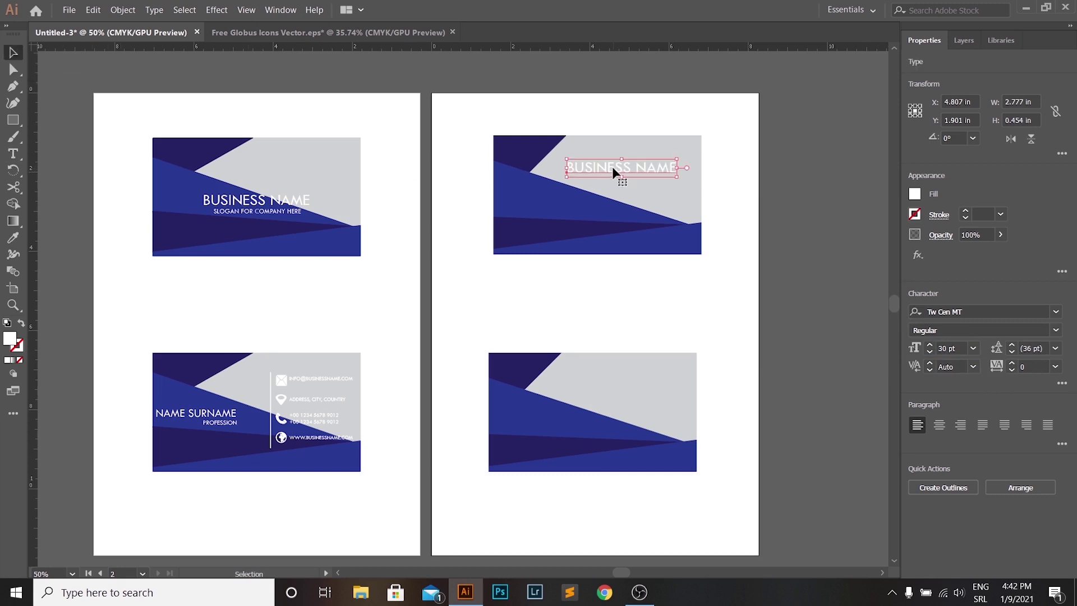
- Move "BUSINESS NAME" to about the middle of the upper card and add the text "SLOGAN FOR COMPANY HERE" beside it with the Type tool
left_click_drag(611, 167, 594, 188)
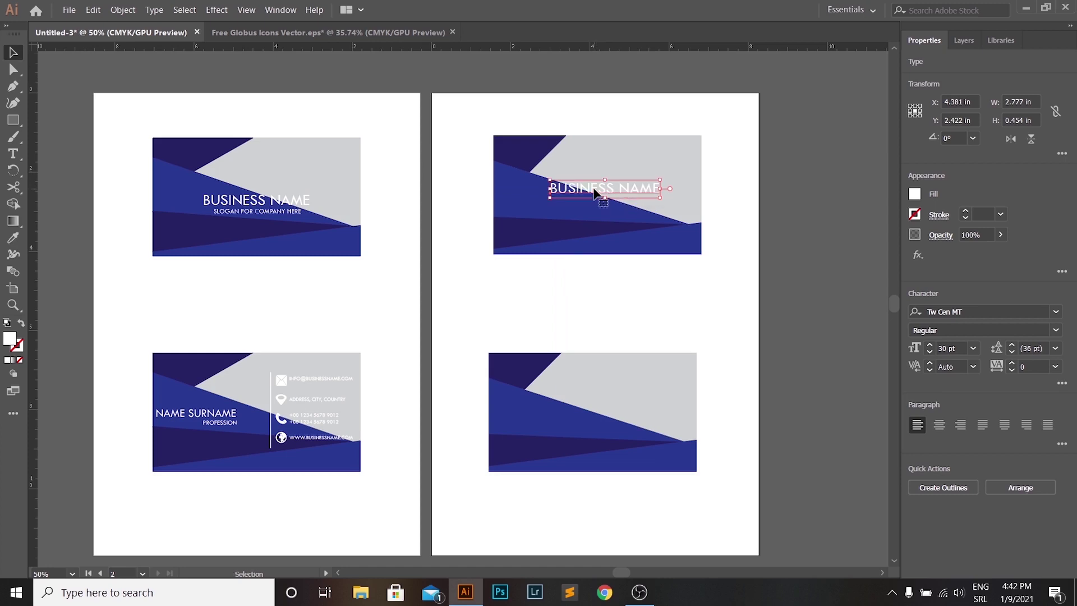
left_click(721, 124)
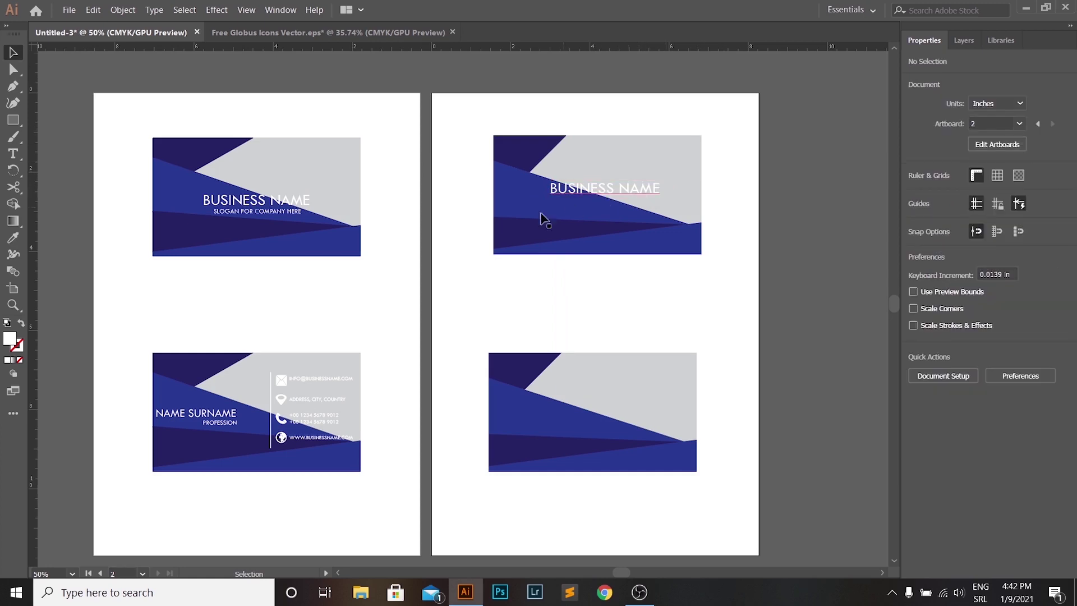
left_click(13, 154)
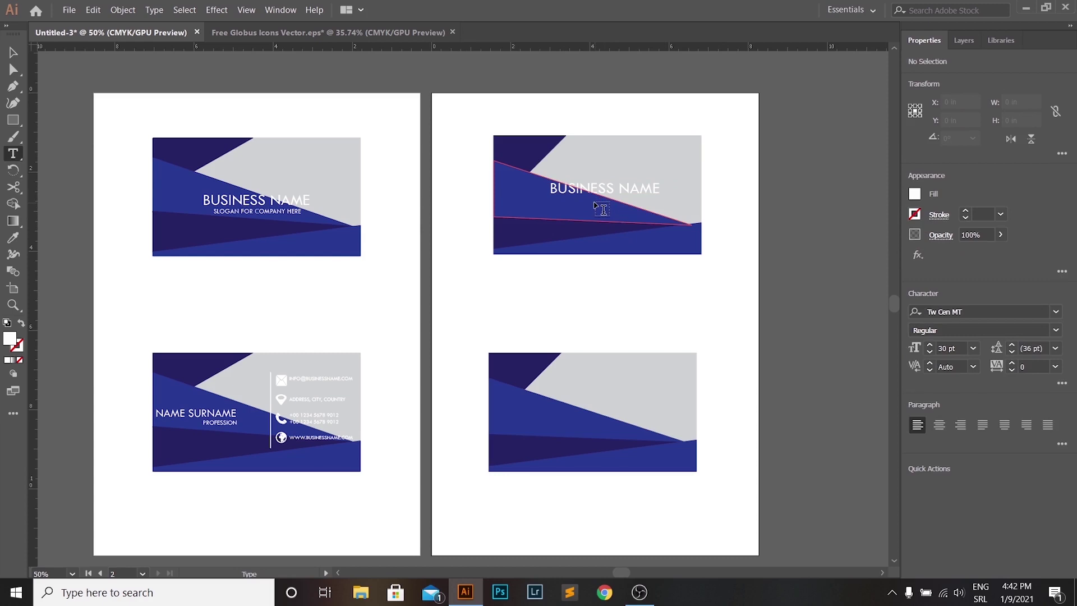
left_click(624, 195)
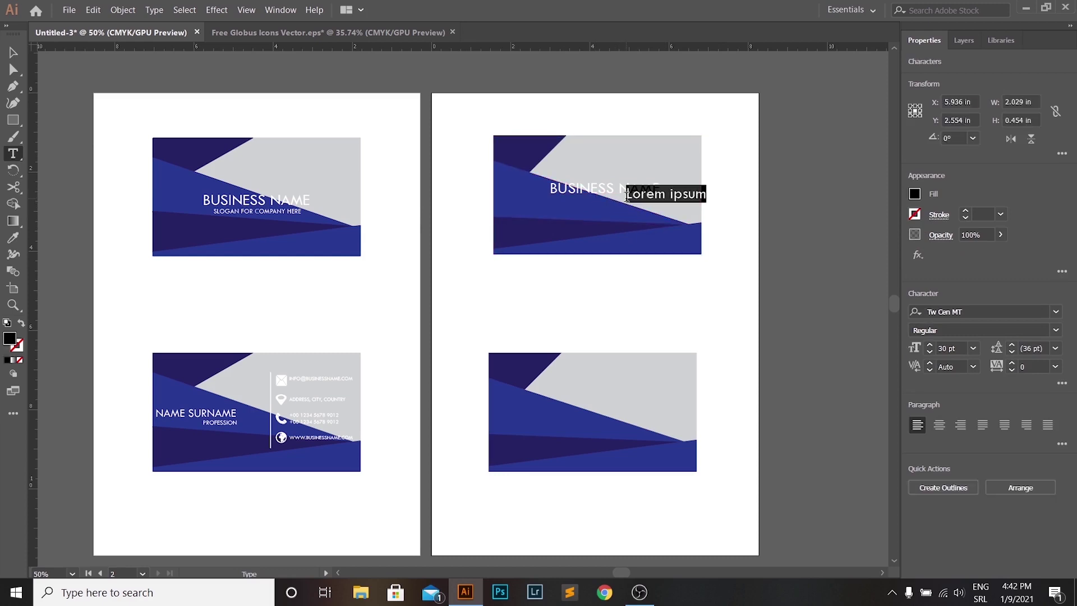
type("SLOG")
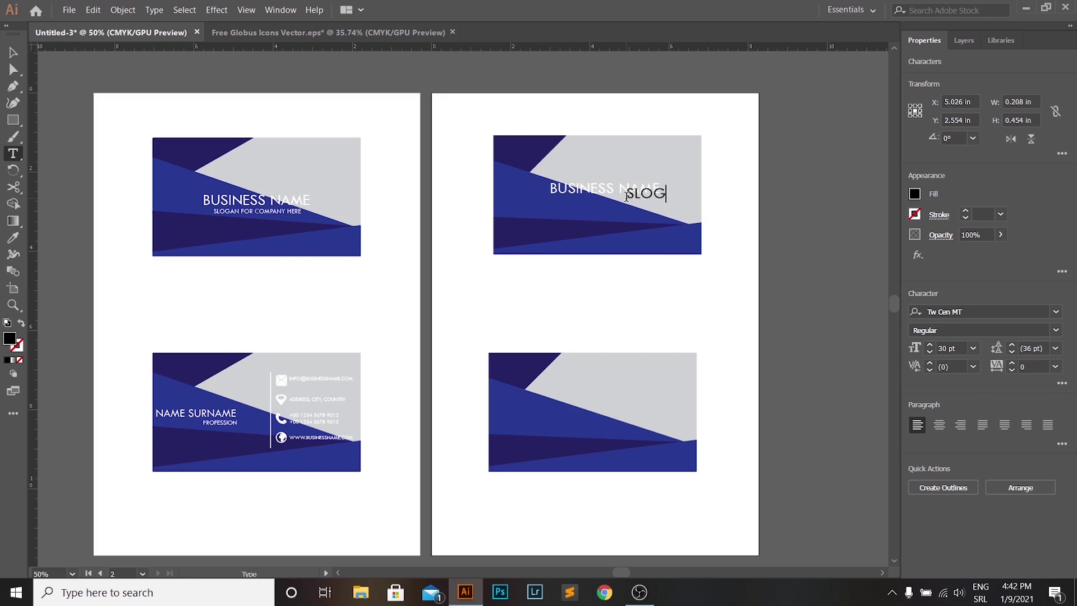
type("AN FOR COM")
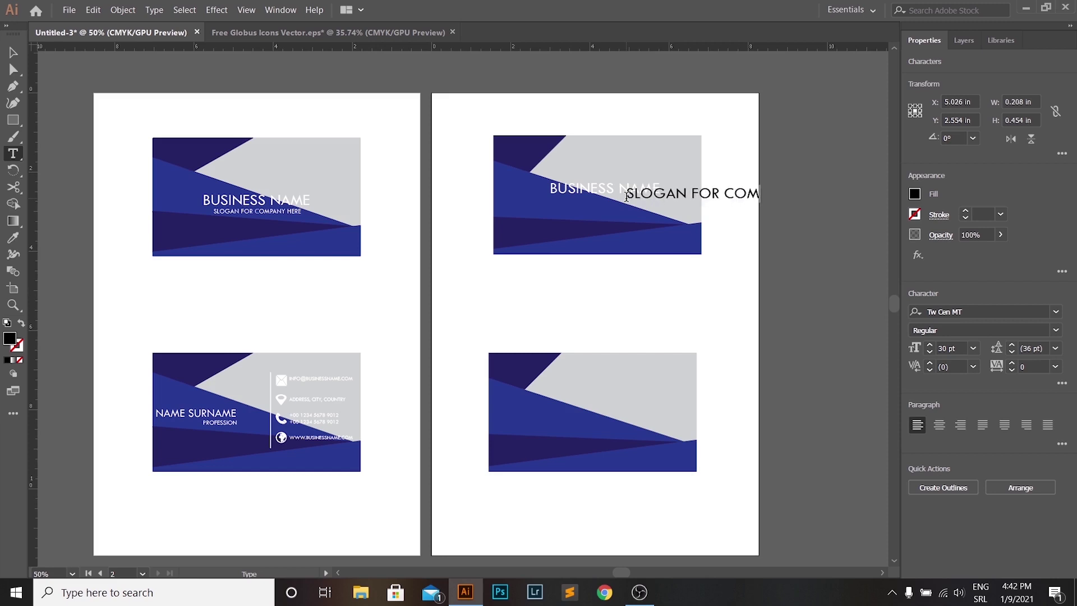
type("PANY HERE")
- Set the whole "SLOGAN FOR COMPANY HERE" text to 13 pt
key("ctrl+a")
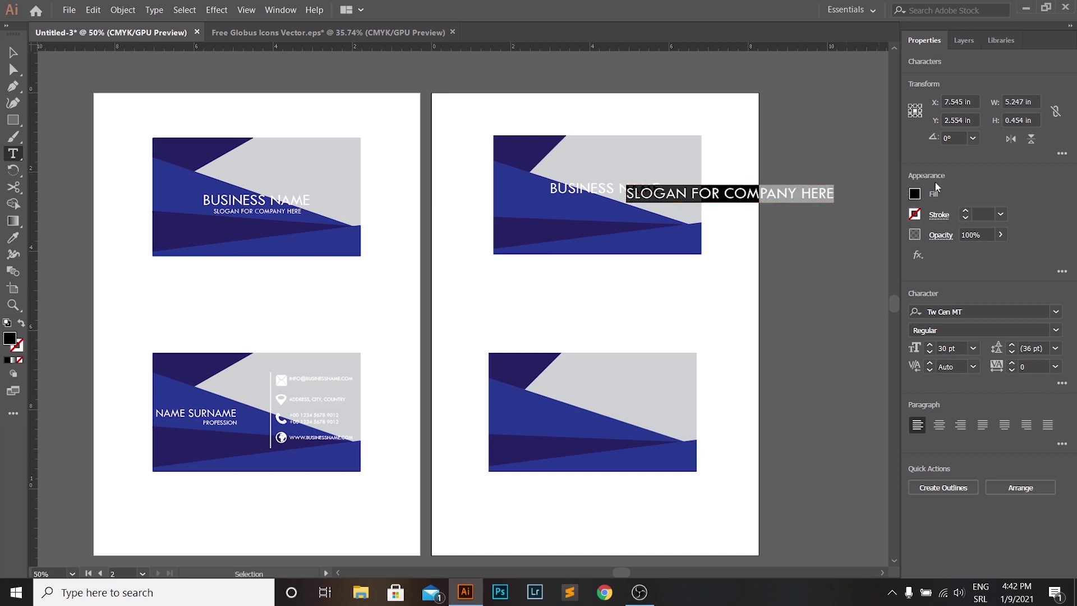
left_click(940, 348)
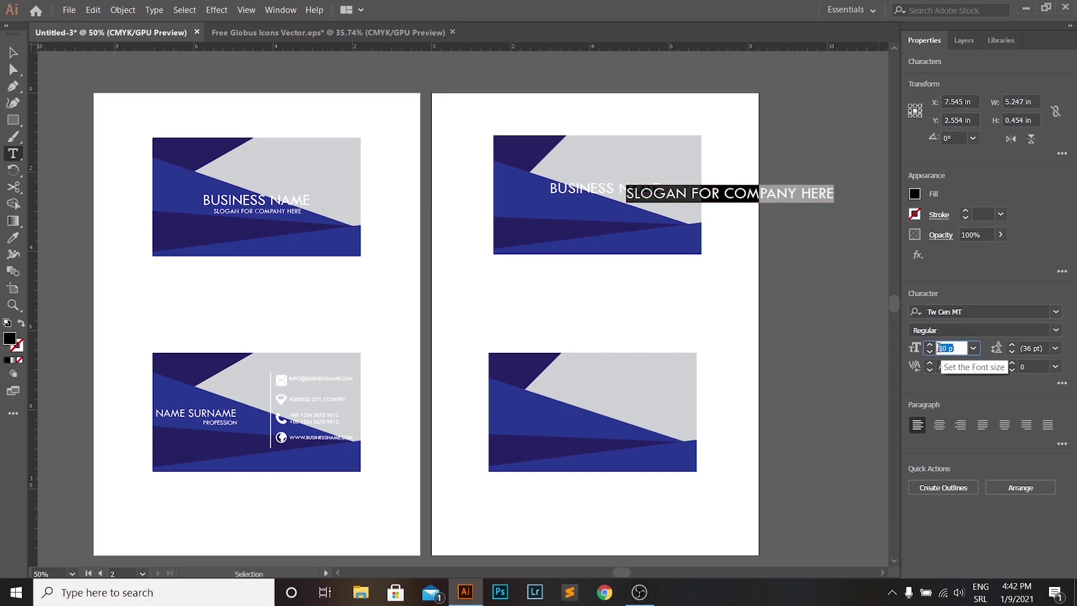
key("BackSpace")
key("BackSpace")
type("13")
key("Return")
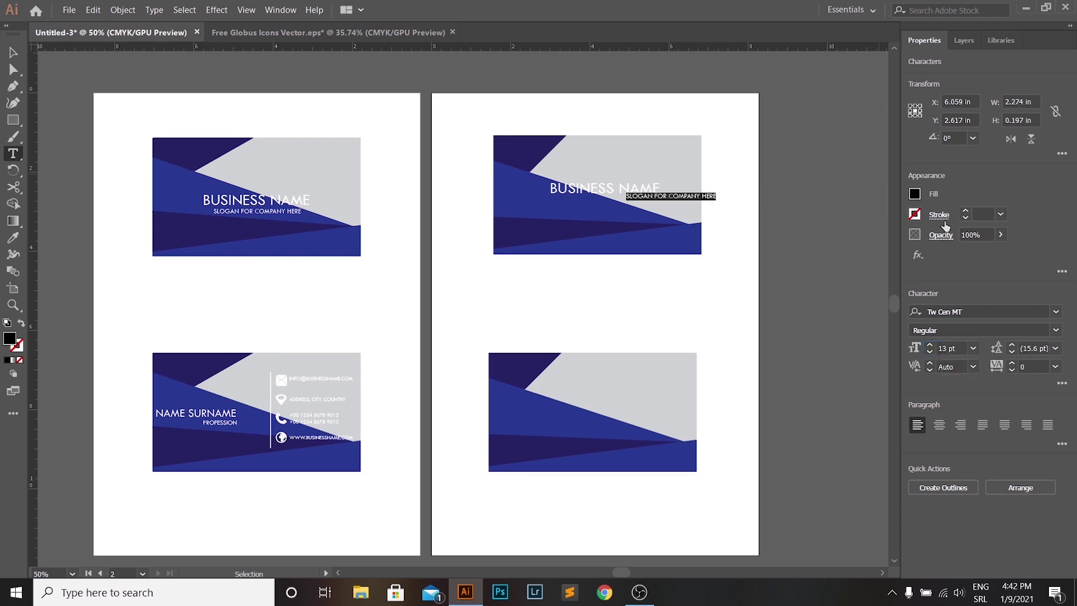
- Colour the slogan text white and move it just below "BUSINESS NAME"
left_click(914, 194)
left_click(781, 245)
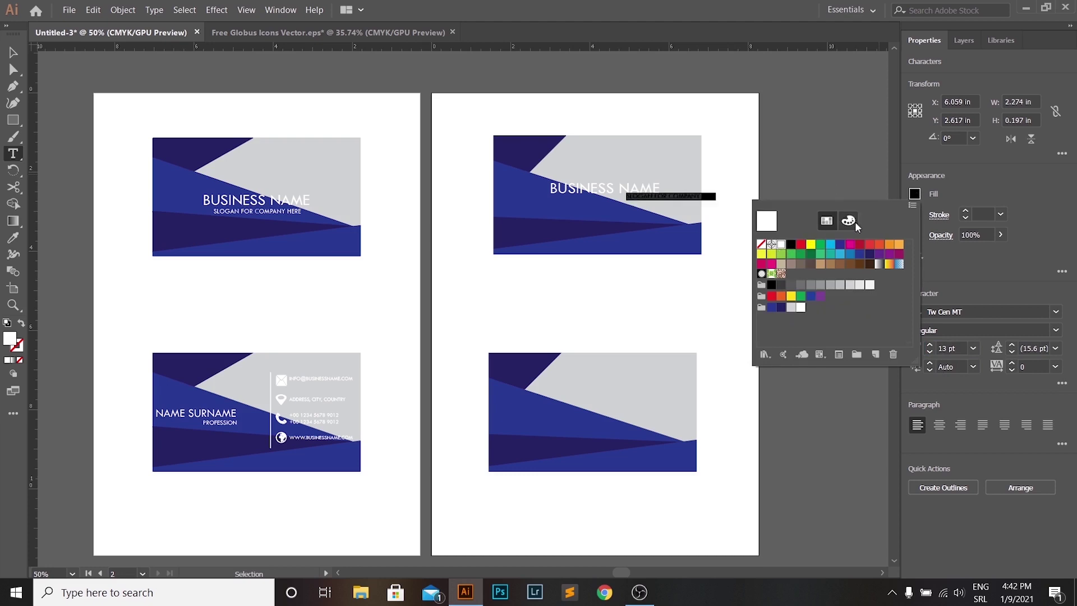
left_click(13, 52)
left_click_drag(688, 197, 630, 201)
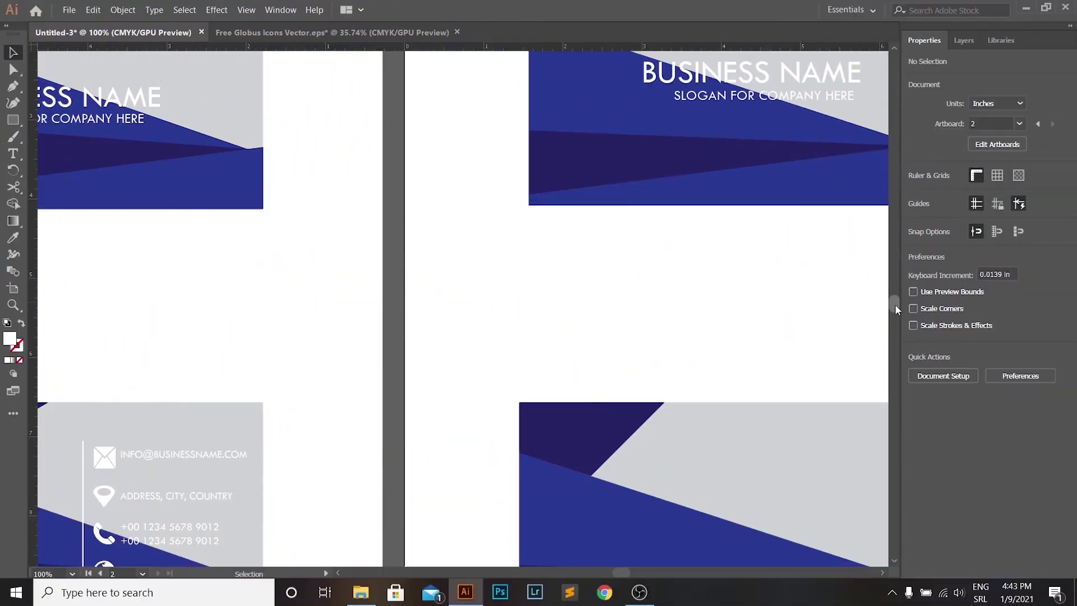
- Shift "BUSINESS NAME" slightly towards the card's centre line and place the slogan centred close beneath it
left_click_drag(894, 304, 896, 298)
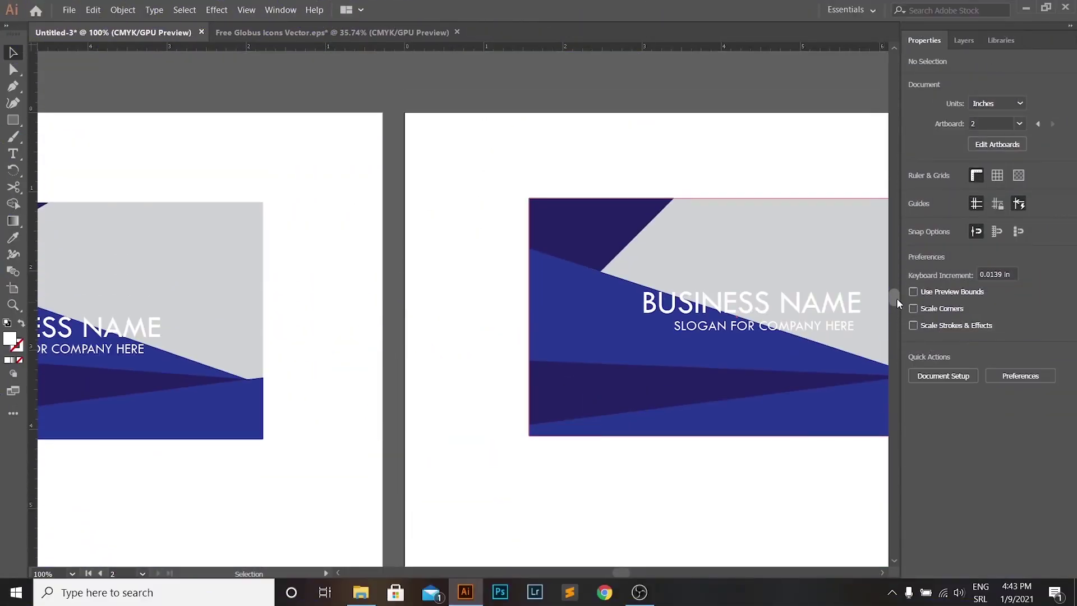
left_click_drag(630, 572, 639, 572)
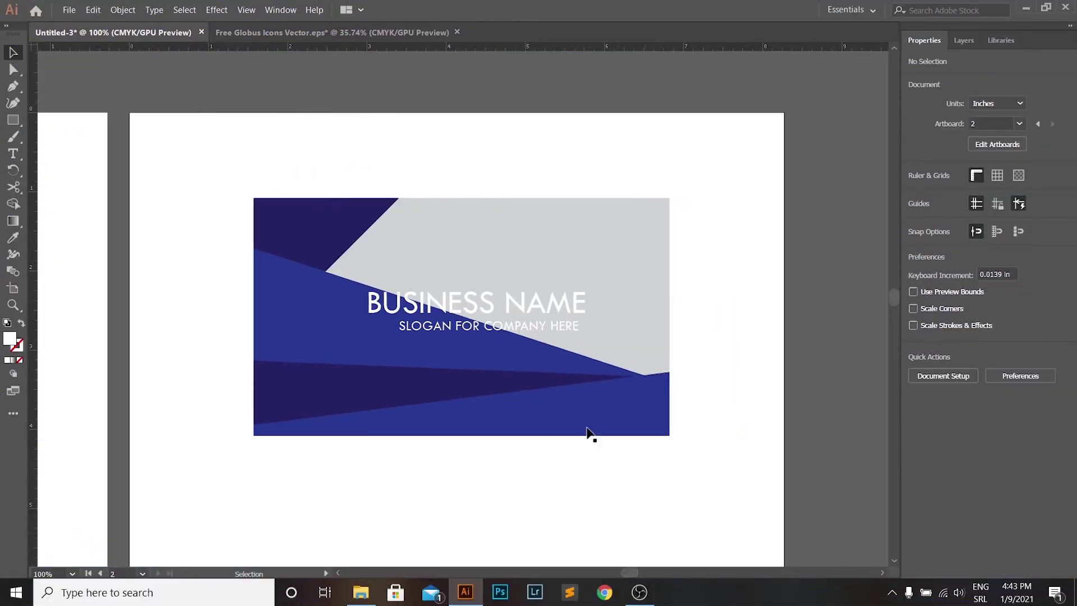
left_click_drag(487, 303, 494, 330)
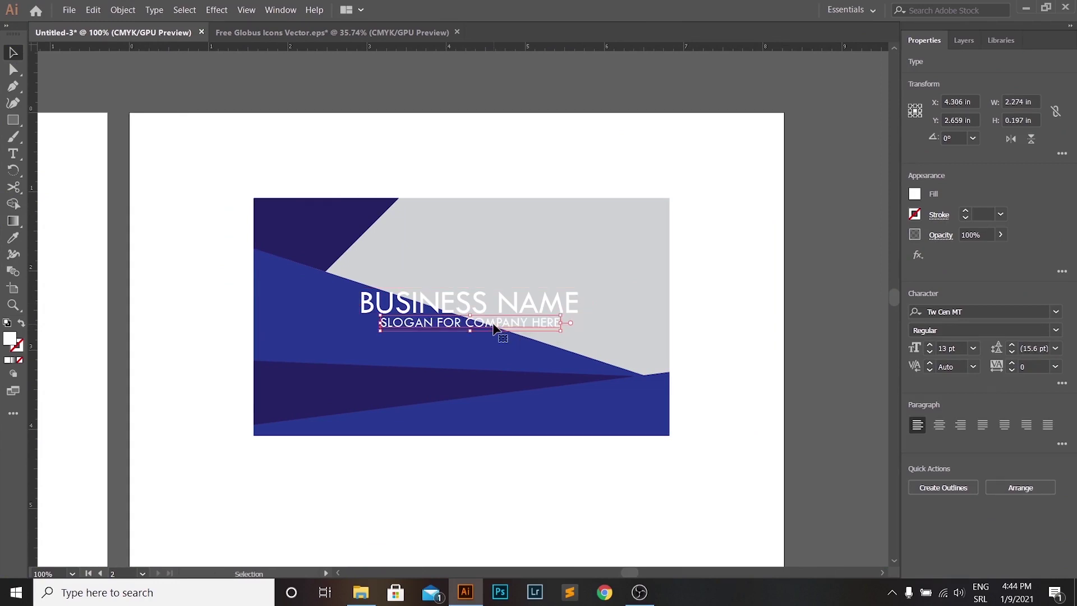
left_click(729, 295)
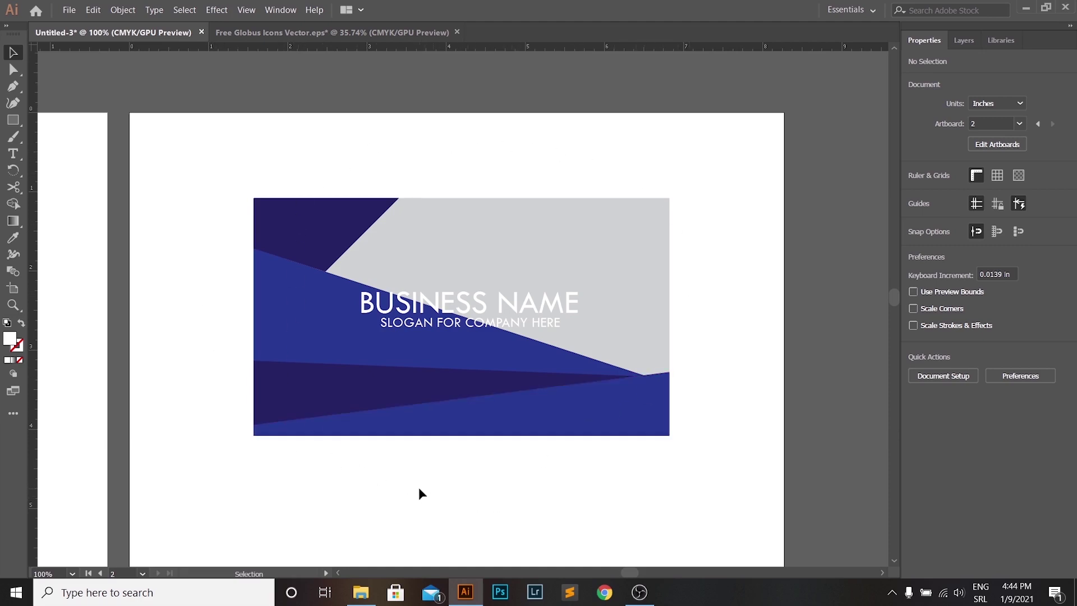
- Group all background shapes and both texts of the upper card on the second artboard
left_click_drag(232, 160, 715, 458)
right_click(727, 372)
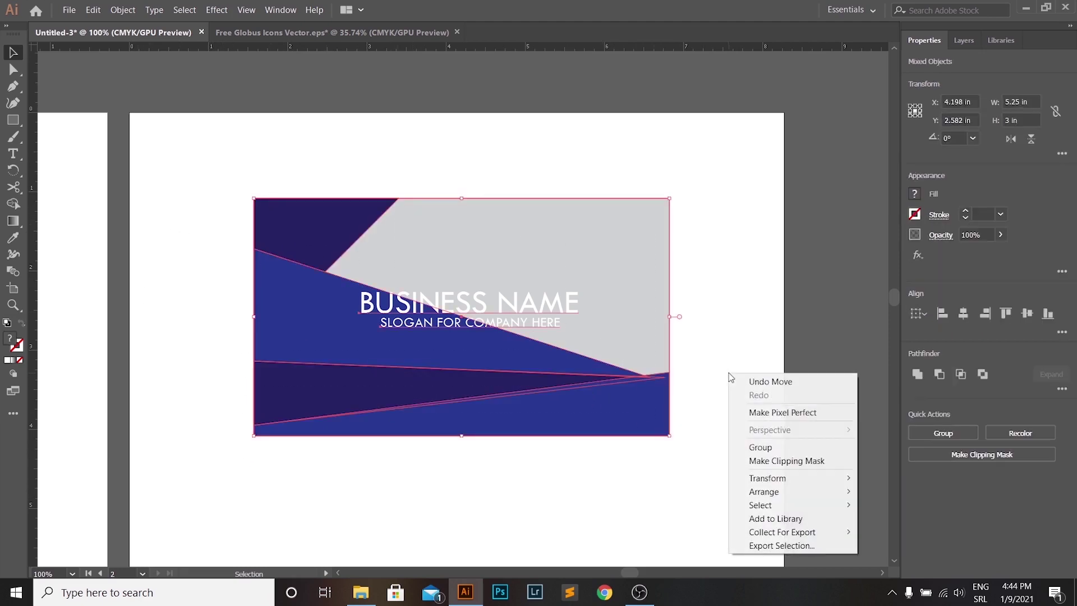
left_click(784, 447)
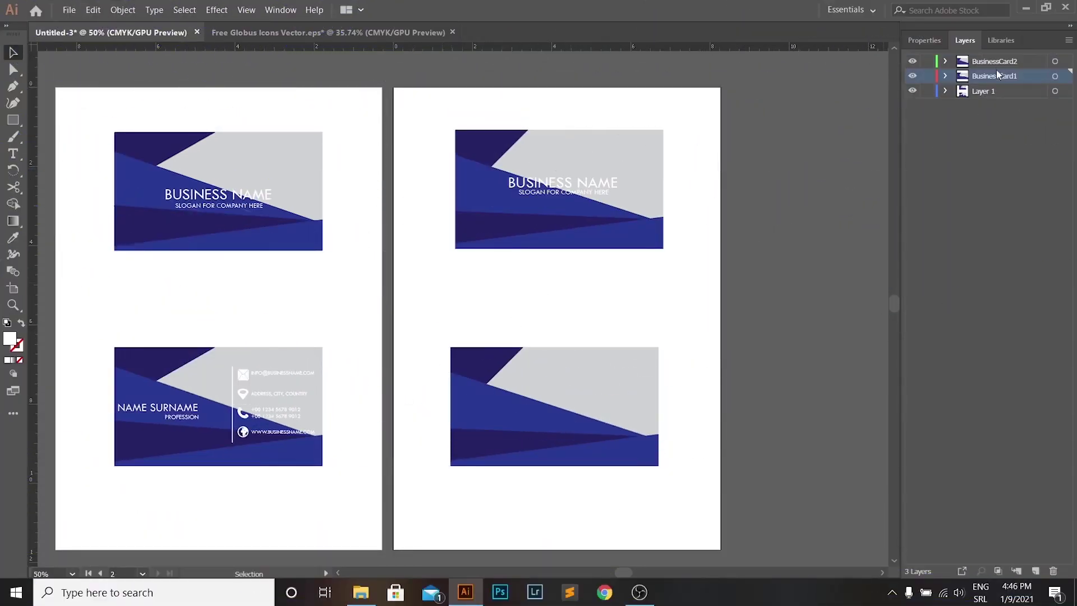
- On the BusinessCard2 layer, add the text "NAME SURNAME" with the Type tool on the blue area of the lower card
left_click(991, 62)
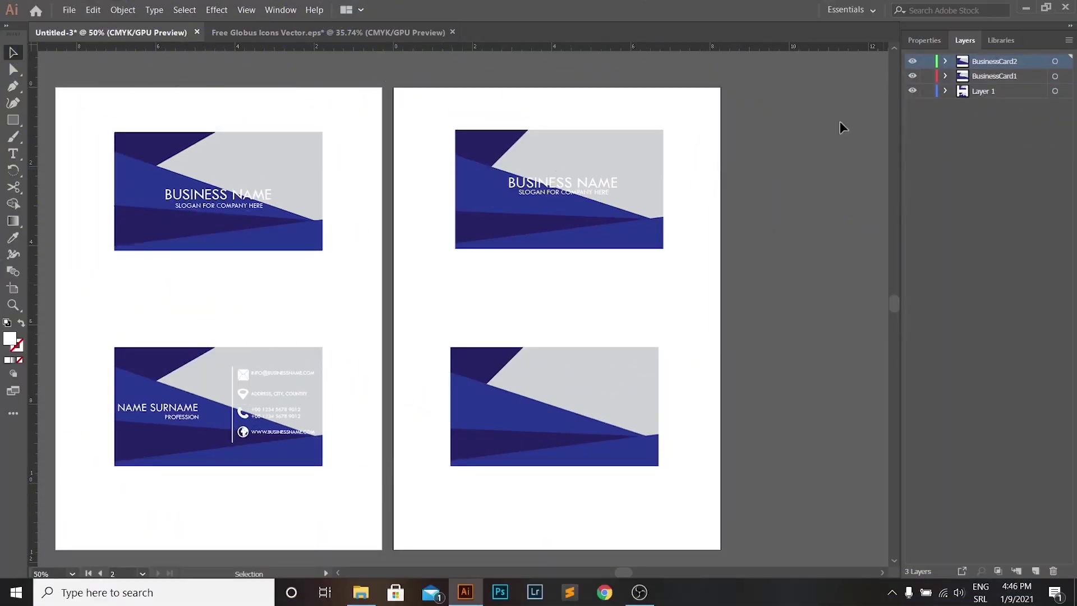
left_click(14, 154)
left_click(466, 394)
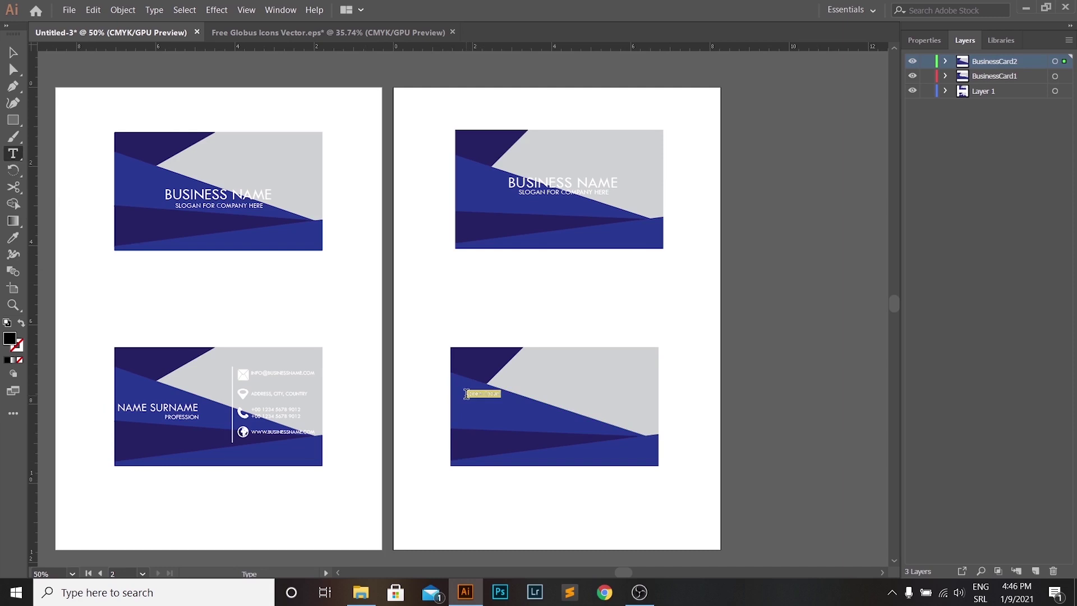
key("BackSpace")
type("NAME SURNAME")
- Set the whole "NAME SURNAME" text to 22 pt and finish editing it
key("ctrl+a")
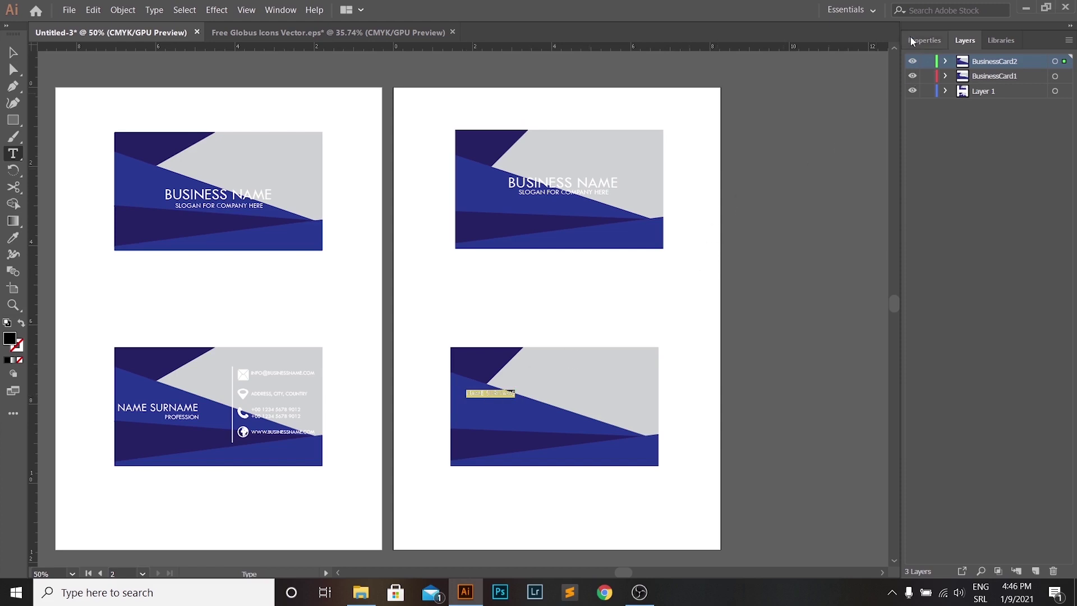
left_click(934, 41)
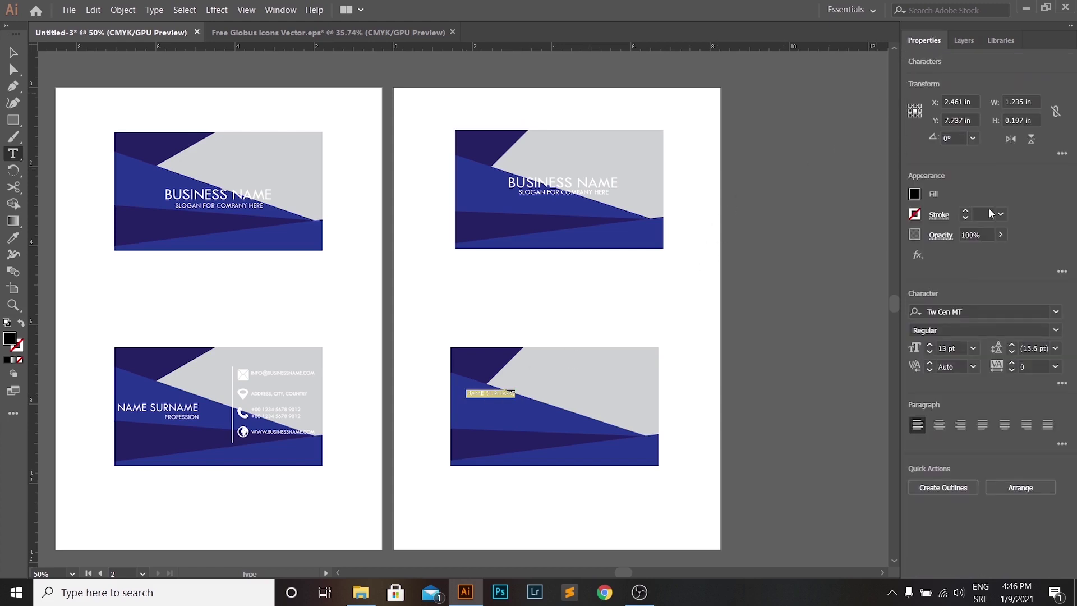
left_click(941, 345)
key("BackSpace")
key("BackSpace")
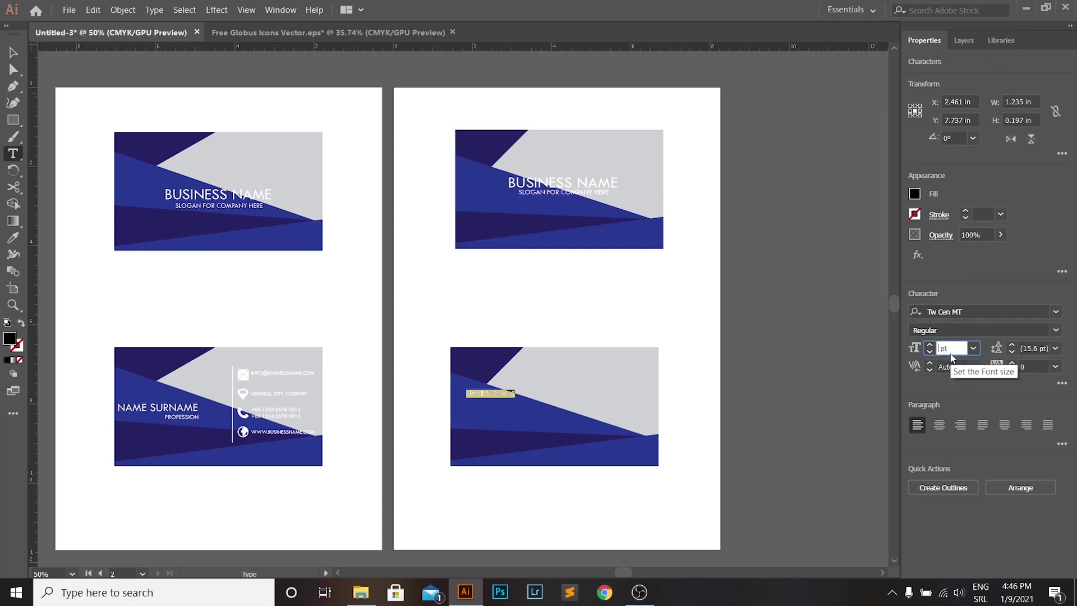
type("22")
key("Return")
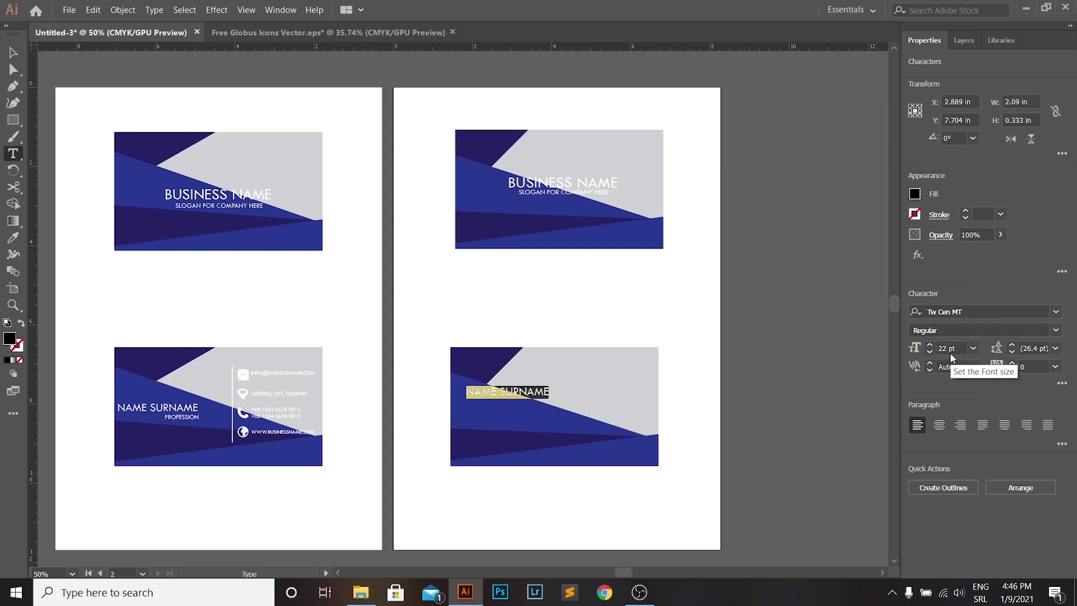
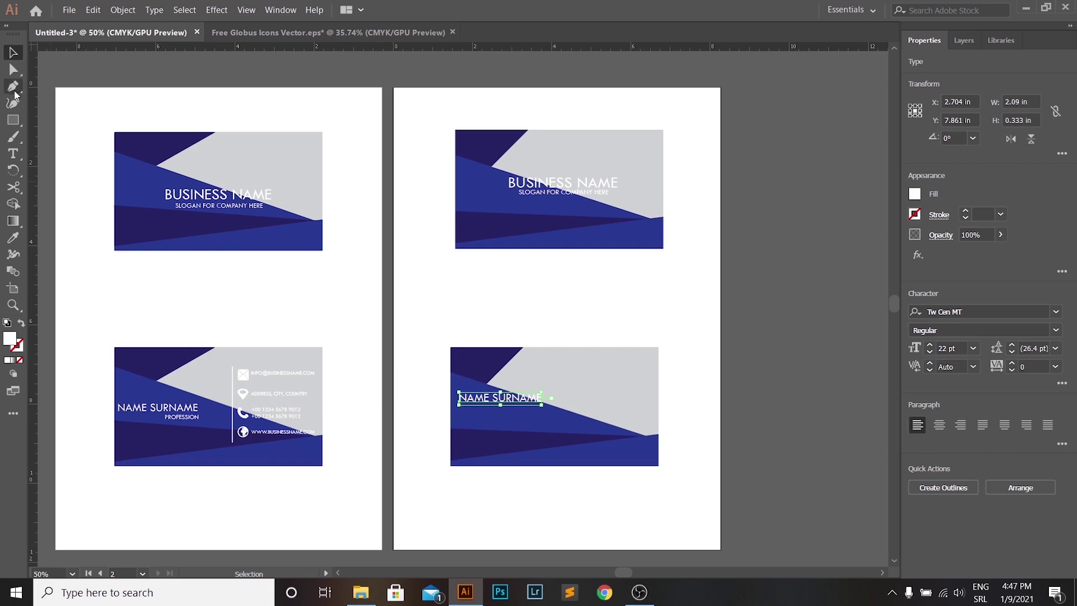
left_click(404, 310)
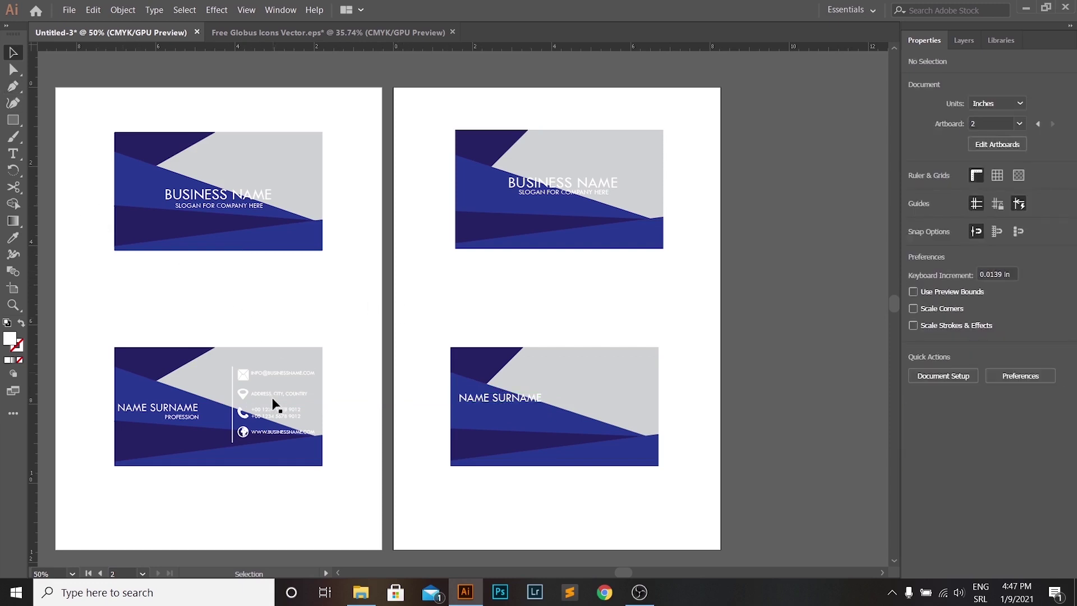
- Add the text "PROFESSION" with the Type tool just below "NAME SURNAME" on the lower card
left_click(13, 154)
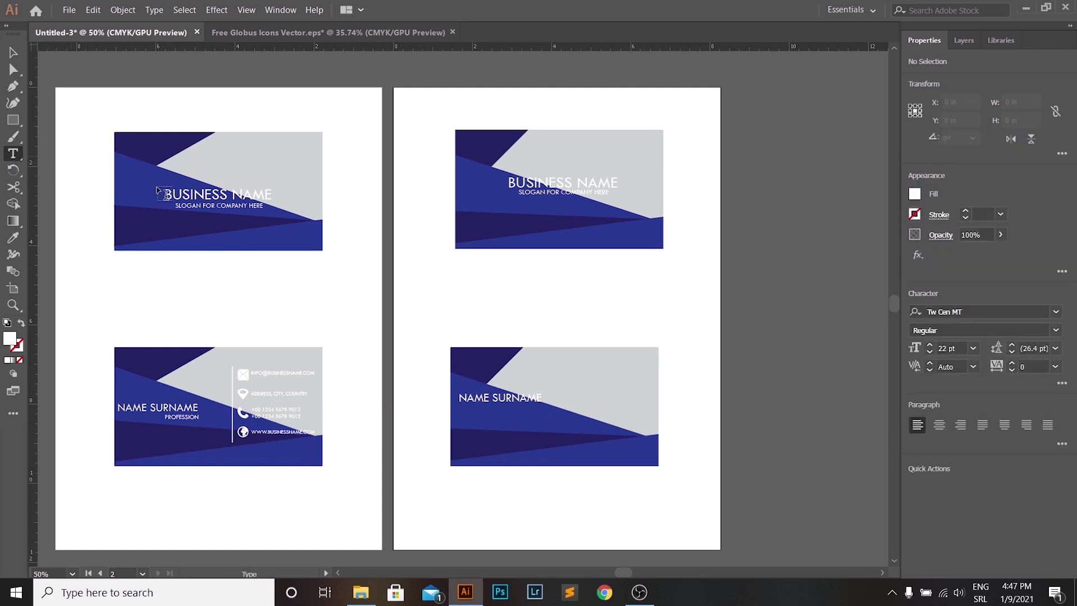
left_click(501, 408)
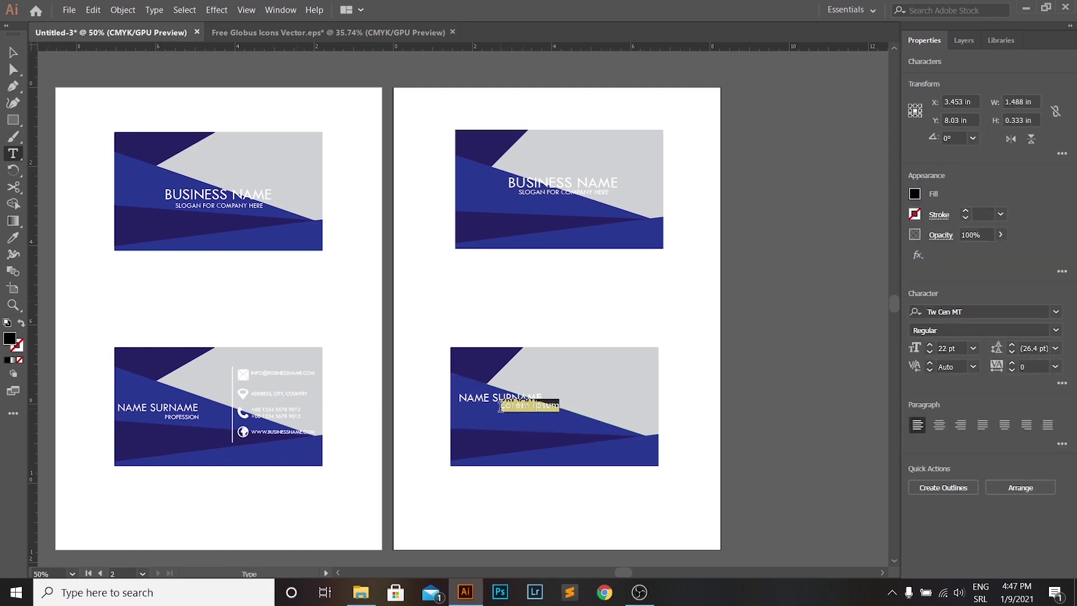
type("PR")
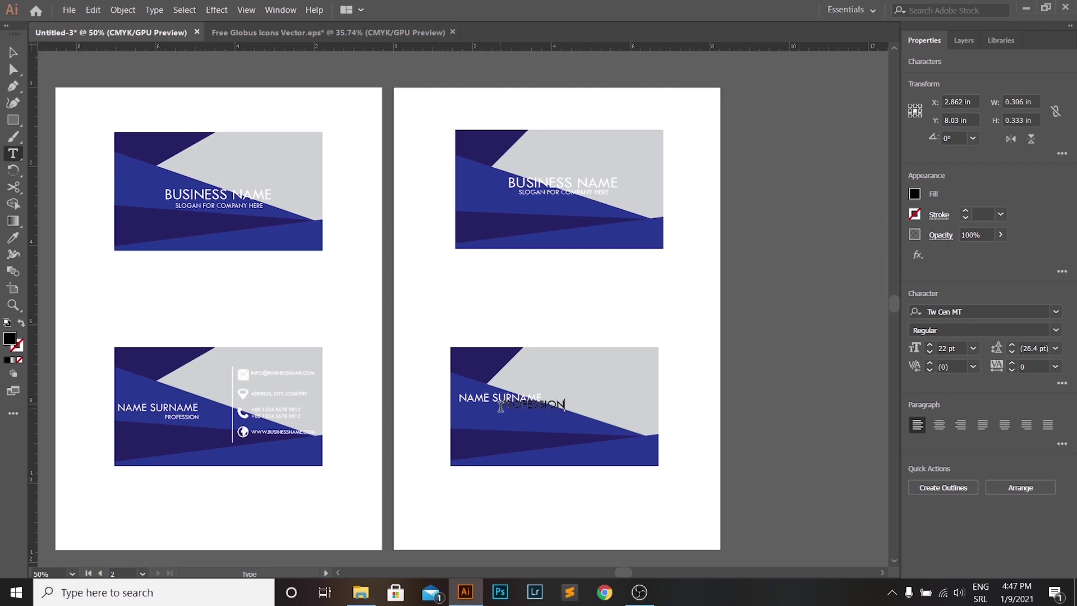
type("OFESSION")
- Colour the "PROFESSION" text white and set its size to 11 pt
double_click(501, 407)
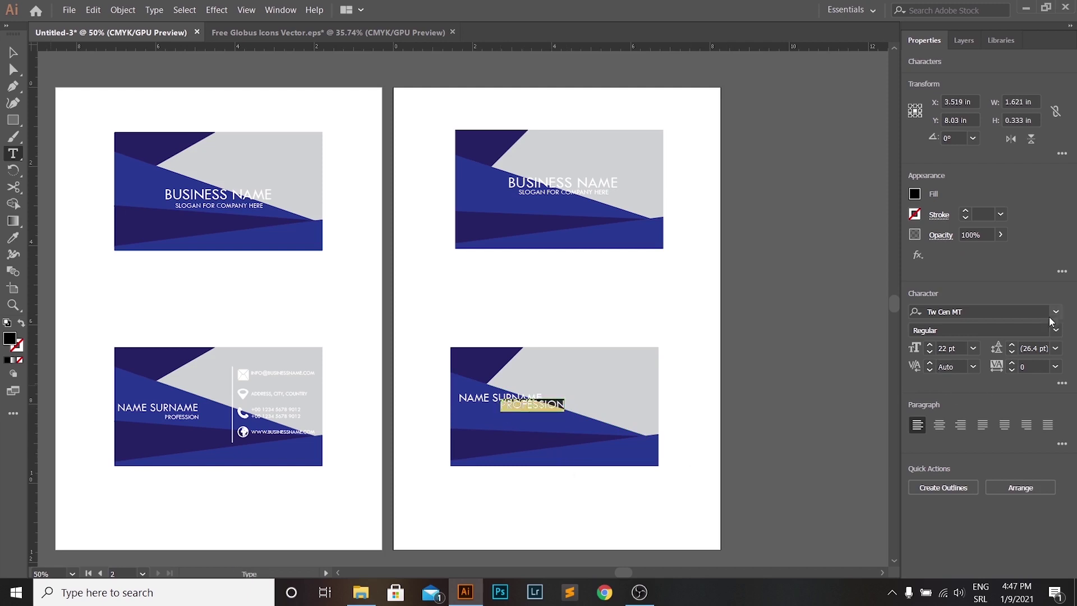
left_click(915, 194)
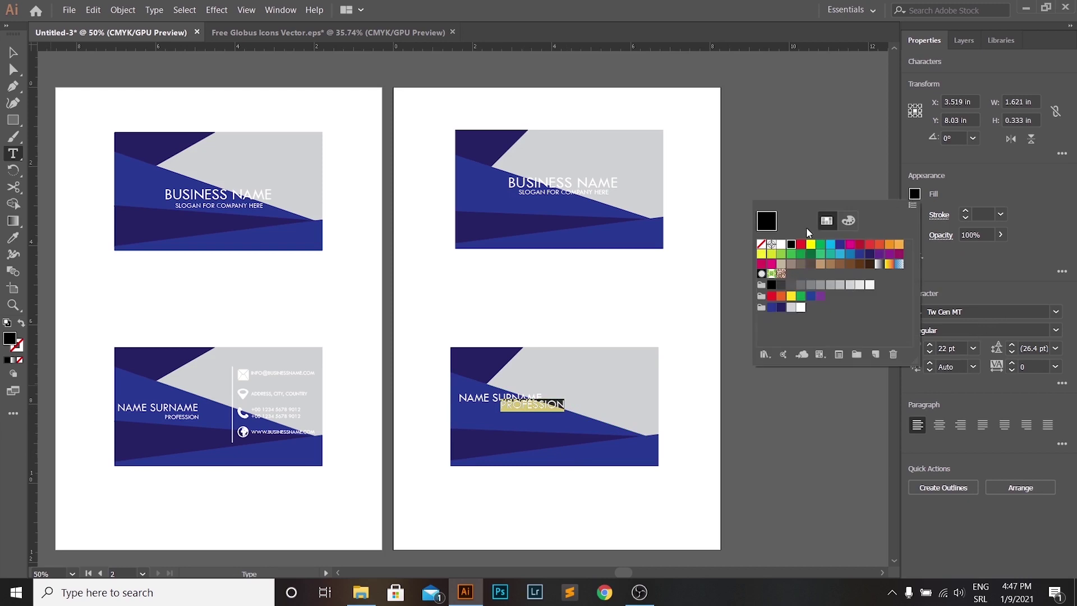
left_click(782, 245)
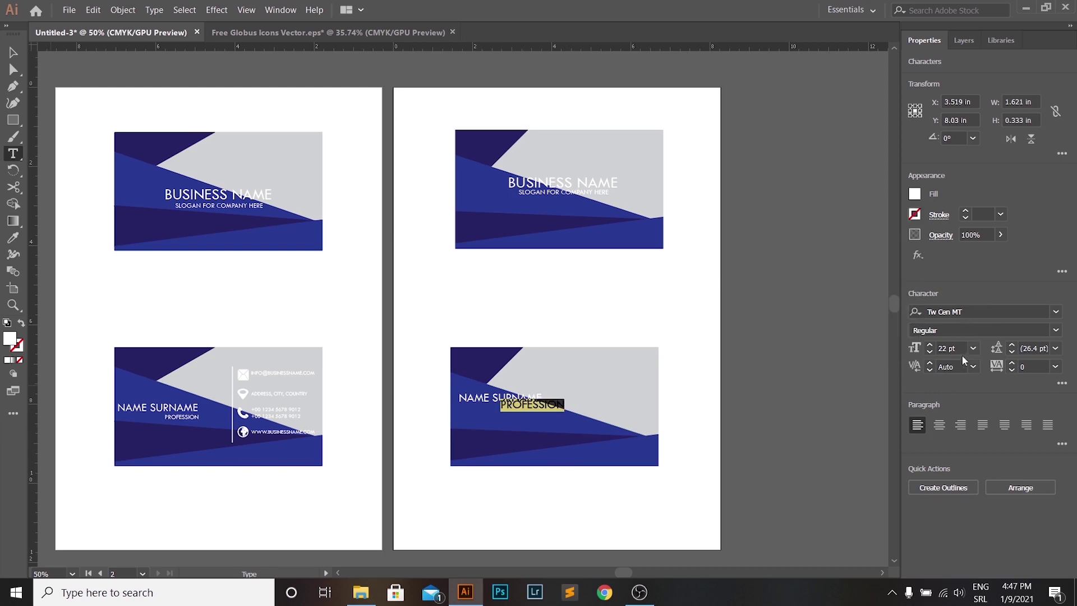
left_click(946, 348)
type("11")
key("Return")
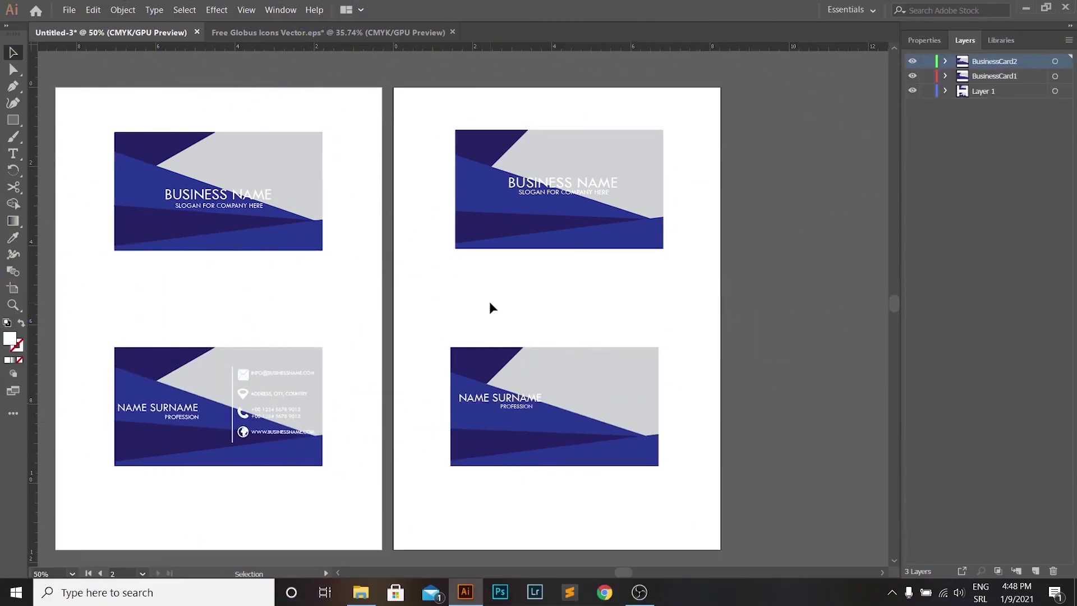
- Move "NAME SURNAME" close to the lower card's left edge and align "PROFESSION" beneath it, flush with the end of the name
key("ctrl+plus")
key("ctrl+plus")
key("ctrl+plus")
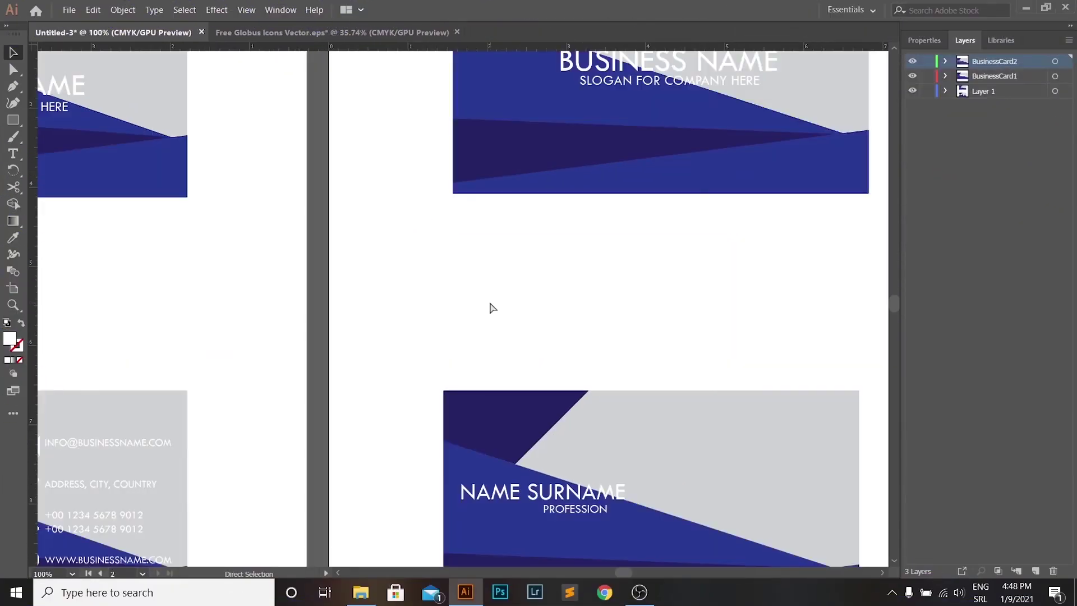
scroll(744, 291, "down", 2)
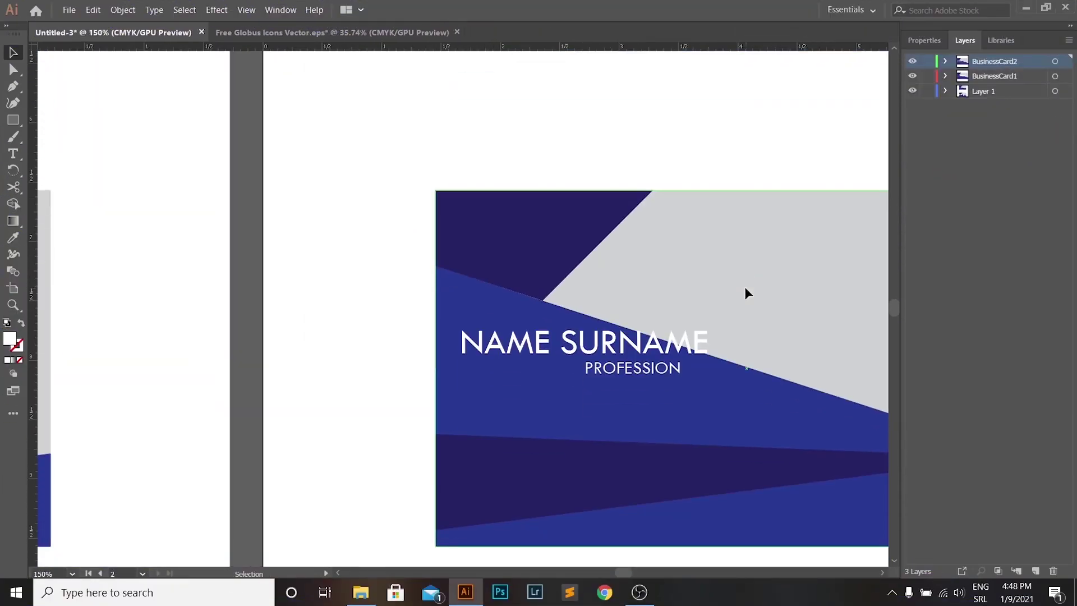
left_click_drag(624, 573, 628, 573)
left_click_drag(402, 342, 383, 343)
mouse_move(441, 375)
left_mouse_down()
mouse_move(429, 375)
mouse_move(451, 368)
left_mouse_up()
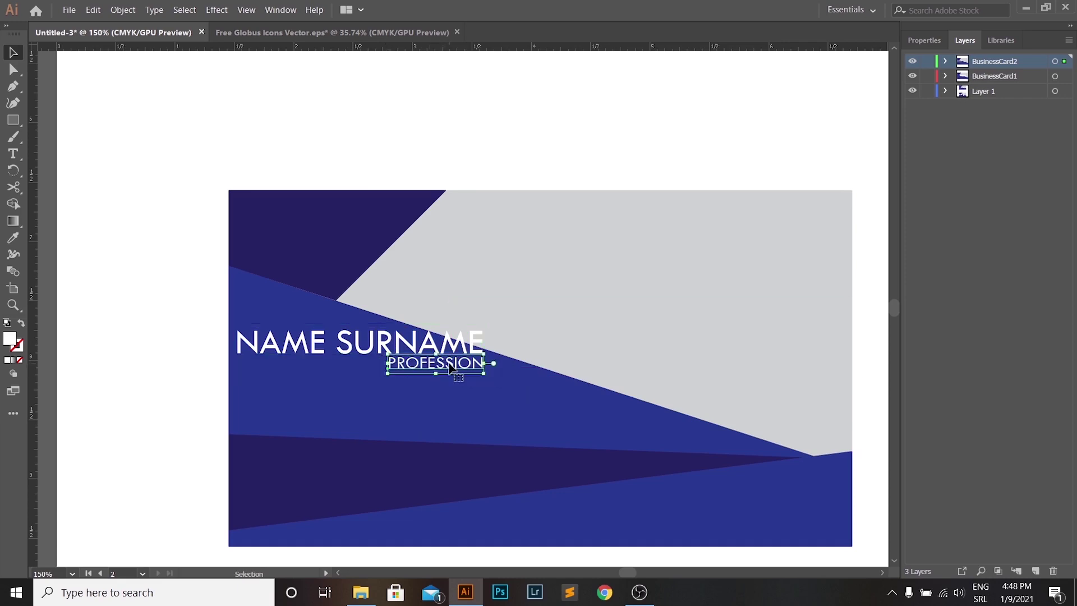
- Draw a vertical line about 1.84 in long on the second artboard's lower card, between the name and the card's right edge
left_click(412, 111)
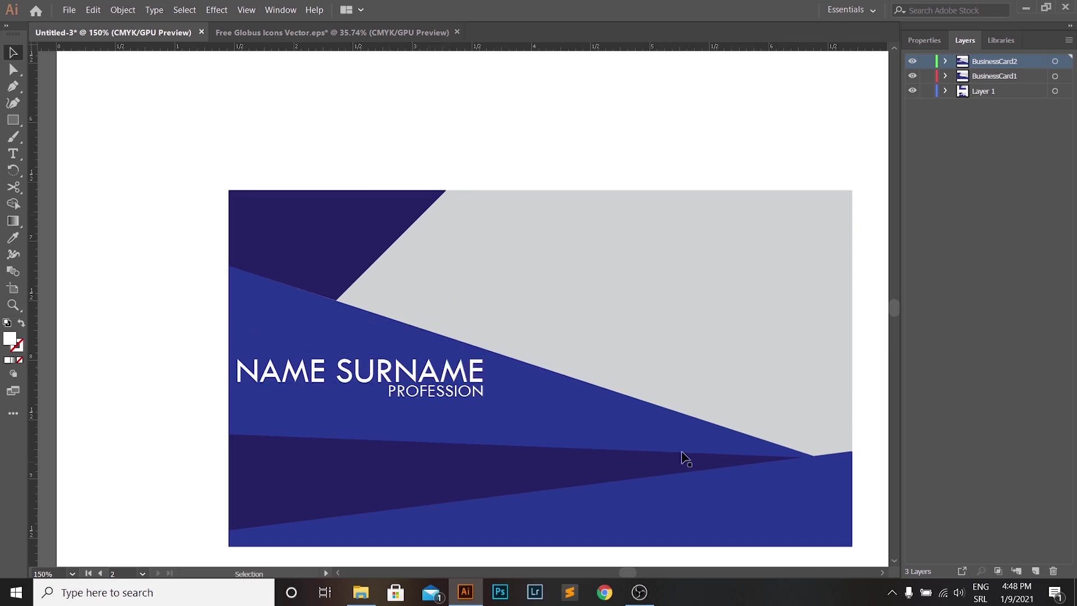
key("ctrl+minus")
key("ctrl+minus")
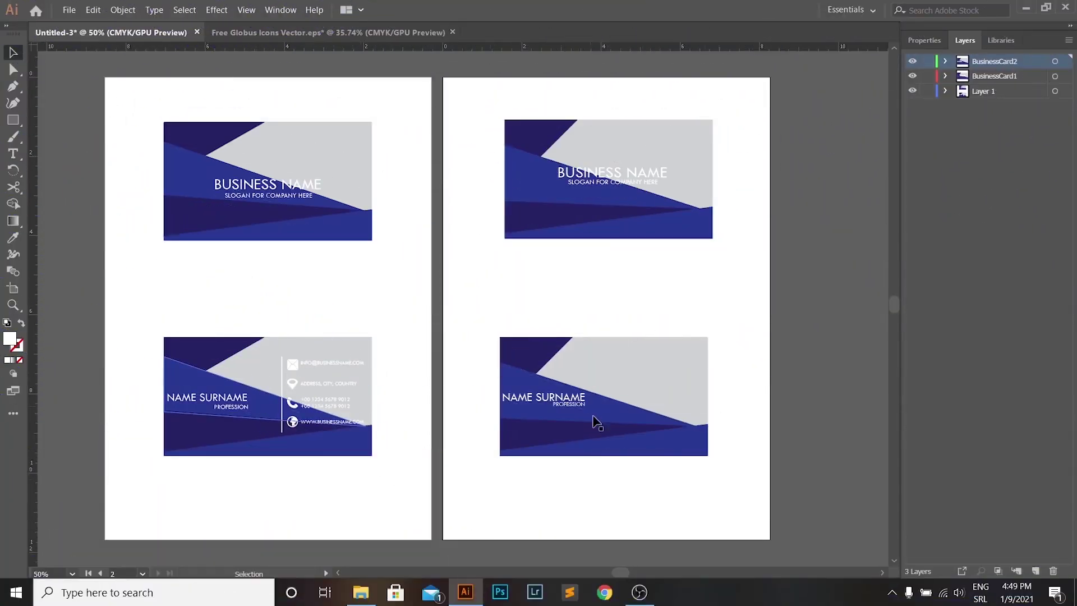
left_click(672, 345)
left_click(124, 174)
left_click_drag(12, 120, 83, 192)
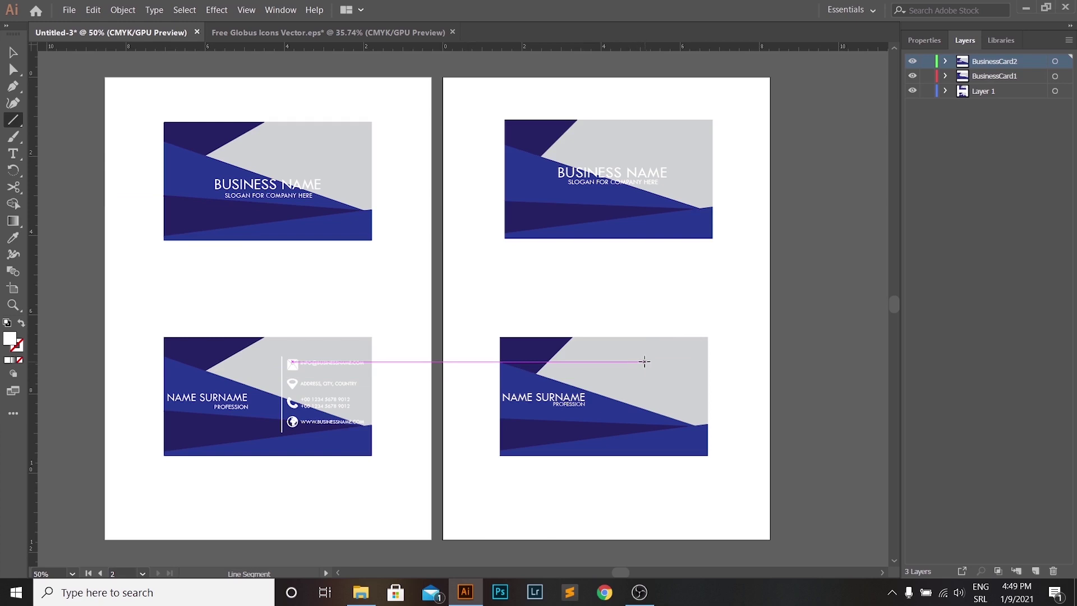
left_click_drag(628, 362, 628, 434)
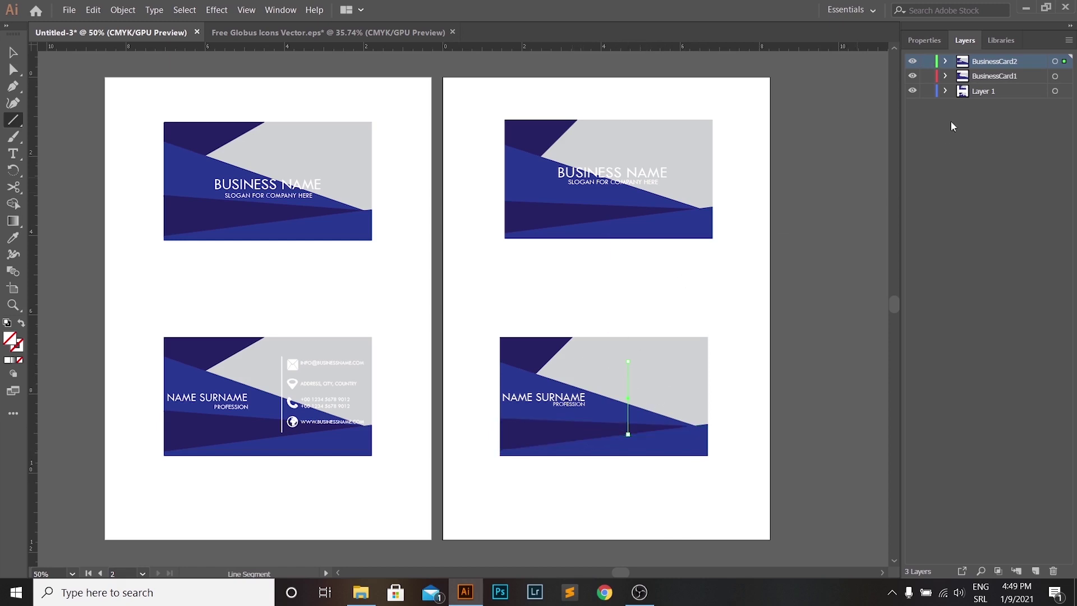
- Give the vertical line a white fill and a white 1 pt stroke
left_click(924, 35)
left_click(915, 194)
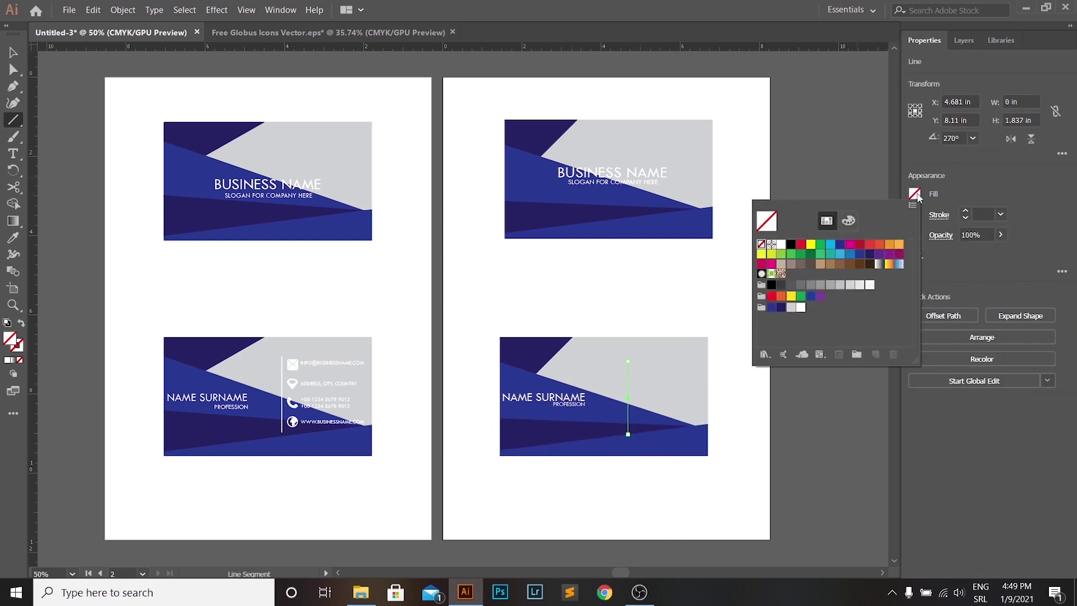
left_click(780, 247)
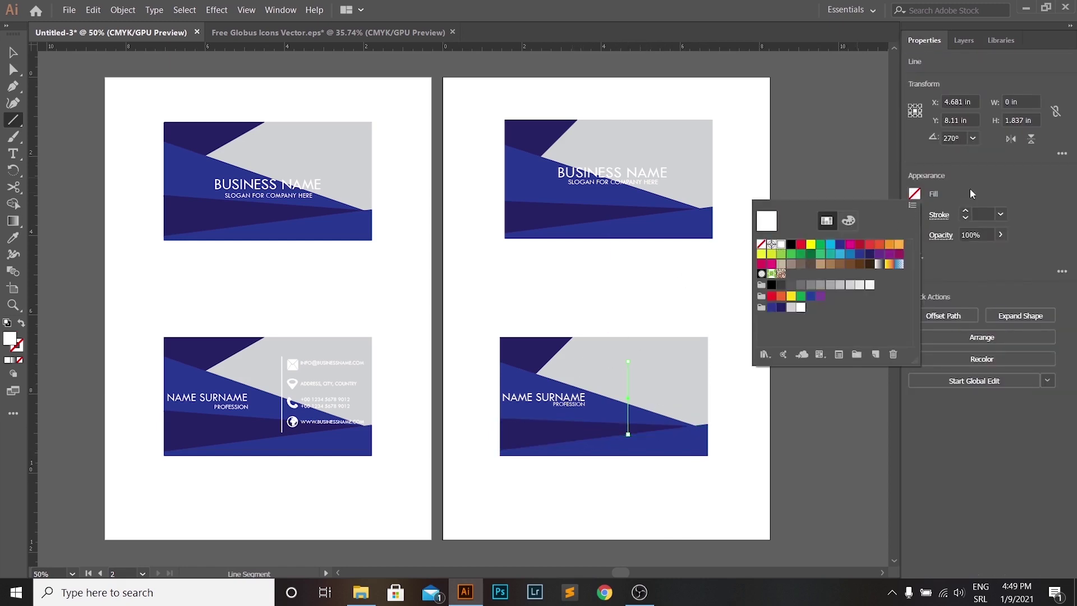
left_click(965, 211)
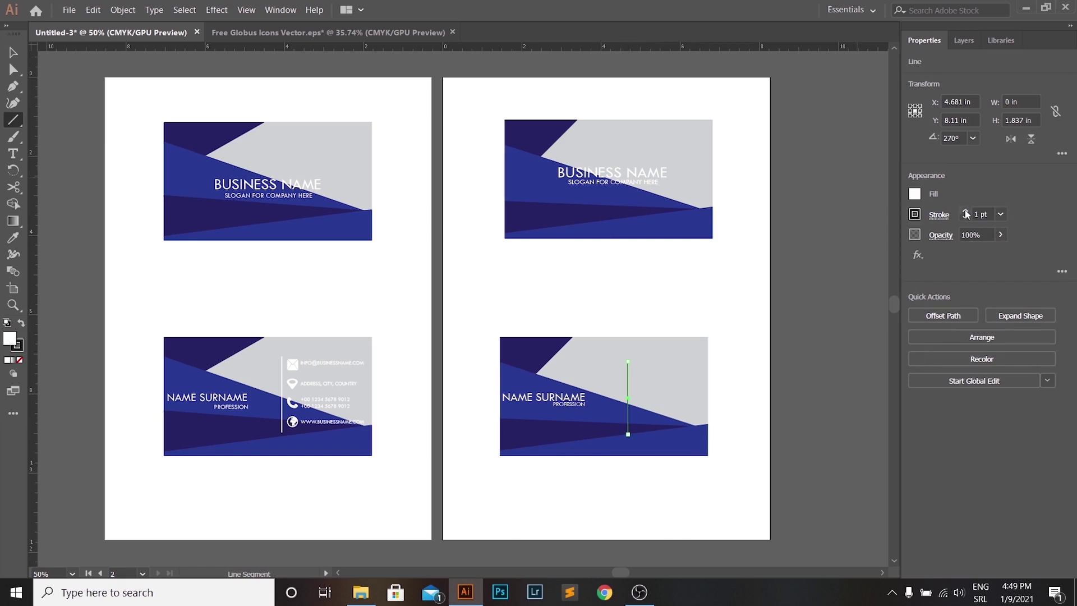
left_click(911, 215)
left_click(781, 265)
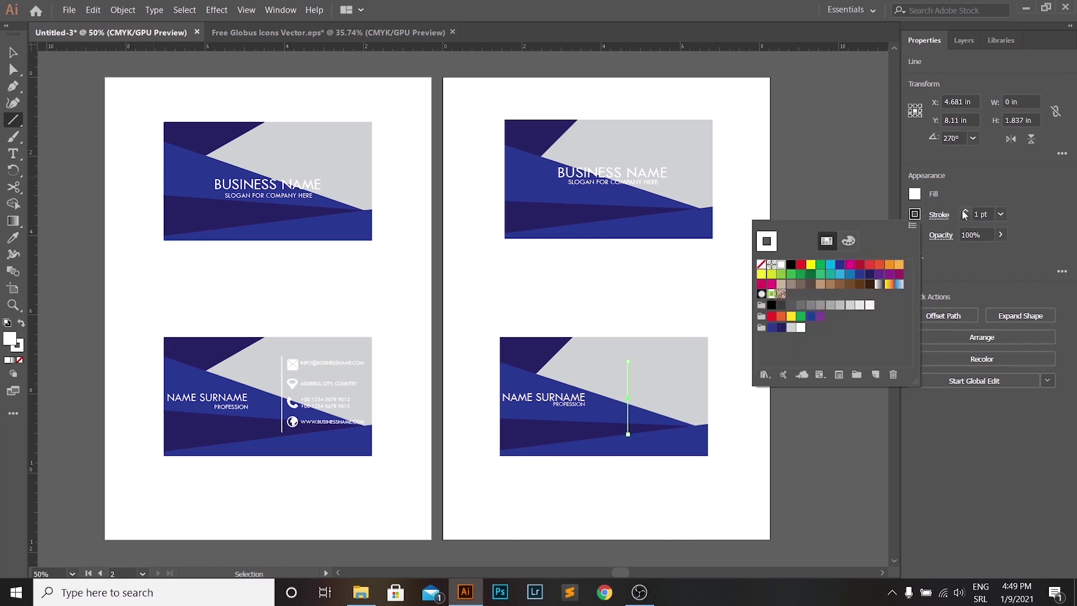
left_click(13, 52)
left_click(843, 357)
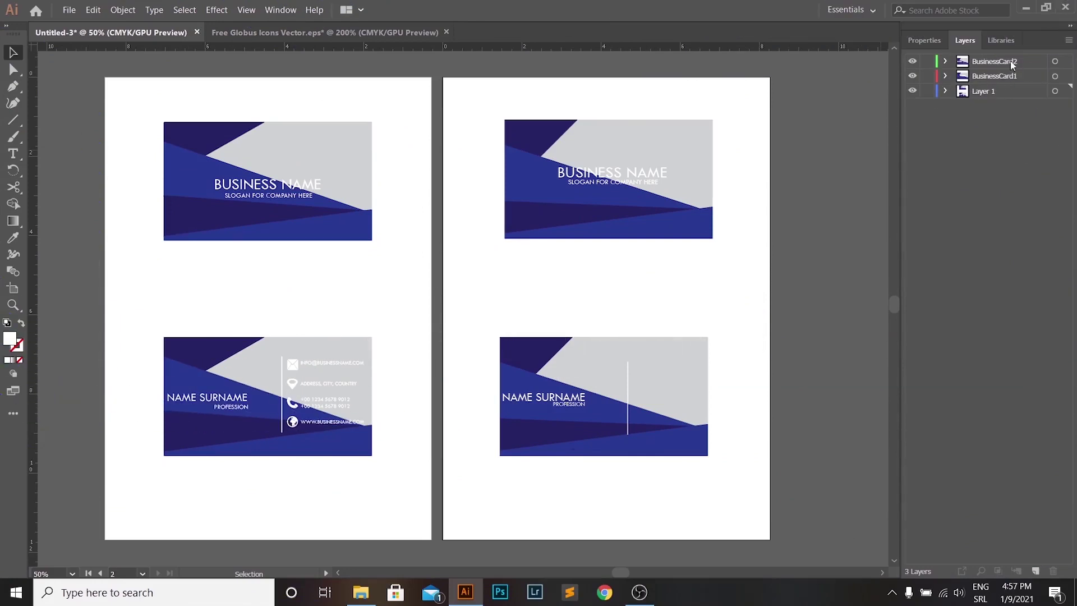
- Copy the globe, location, envelope and phone icons from Free Globus Icons Vector.eps into the BusinessCard2 layer of the card document
left_click(1011, 61)
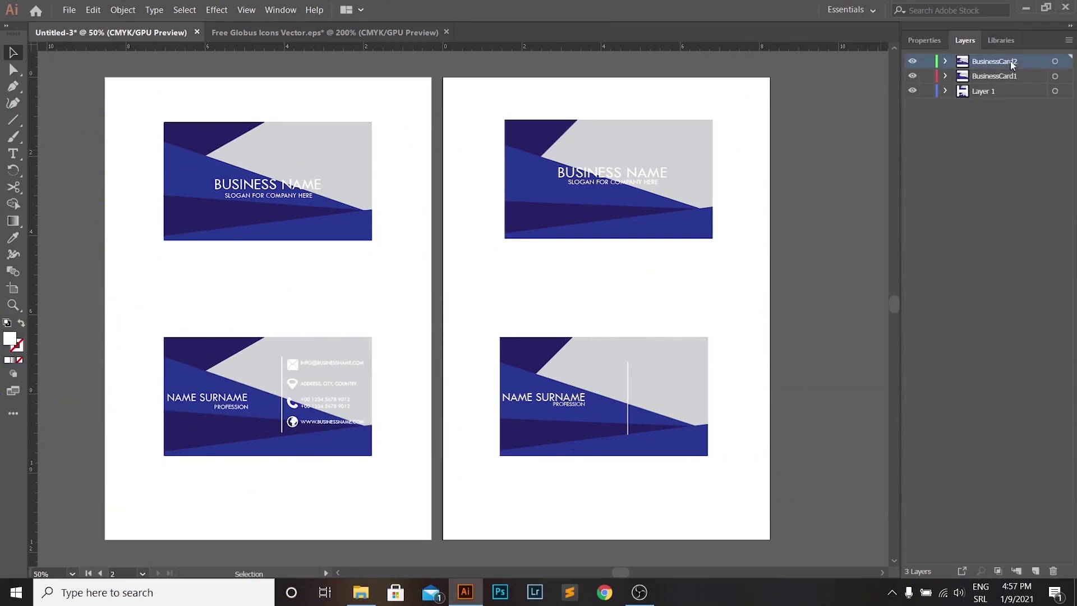
left_click(299, 34)
left_click_drag(290, 133, 409, 439)
key("a")
key("v")
left_click(149, 34)
key("ctrl+v")
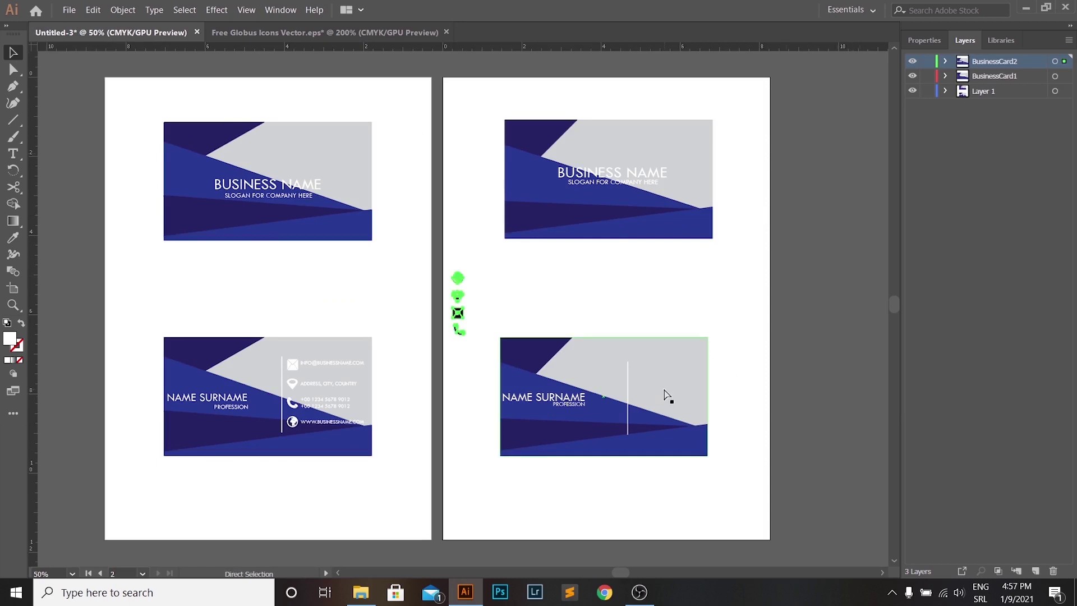
- Fill the four pasted contact icons white and move them just right of the vertical line on the lower card
left_click(926, 41)
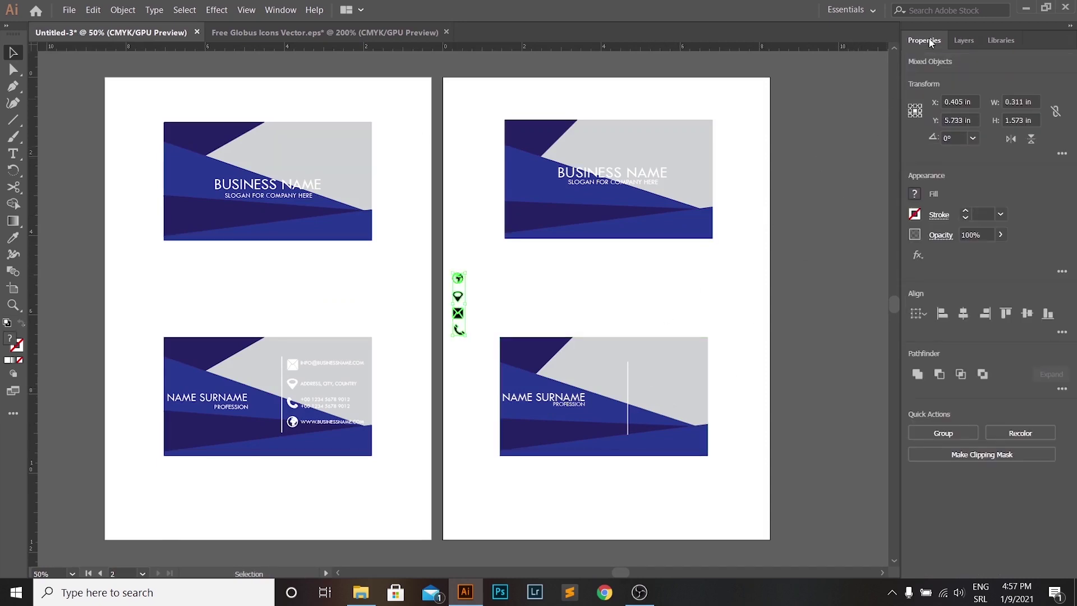
left_click(914, 194)
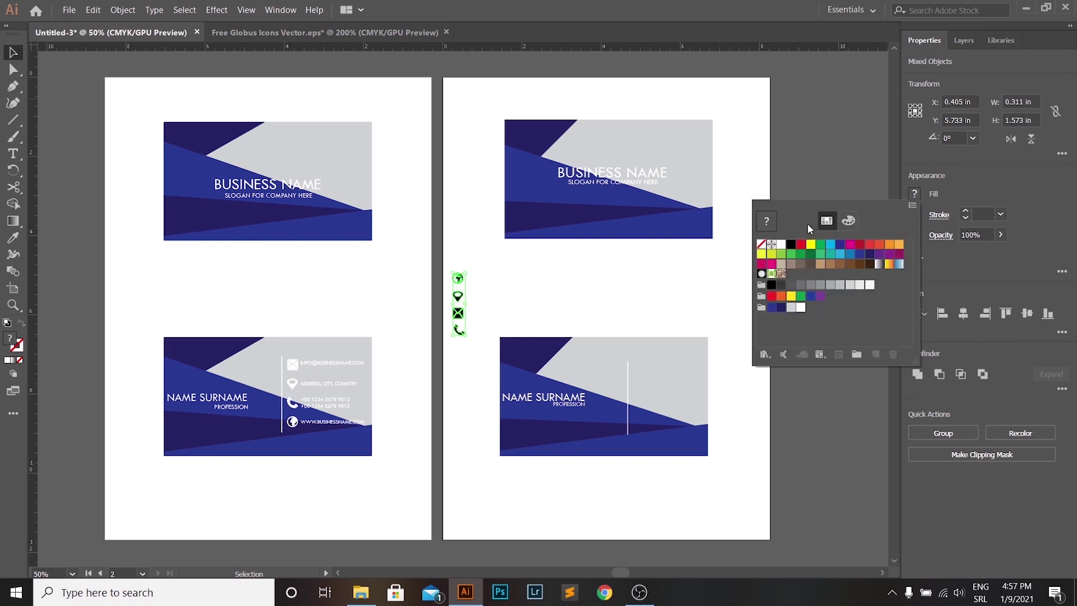
left_click(780, 245)
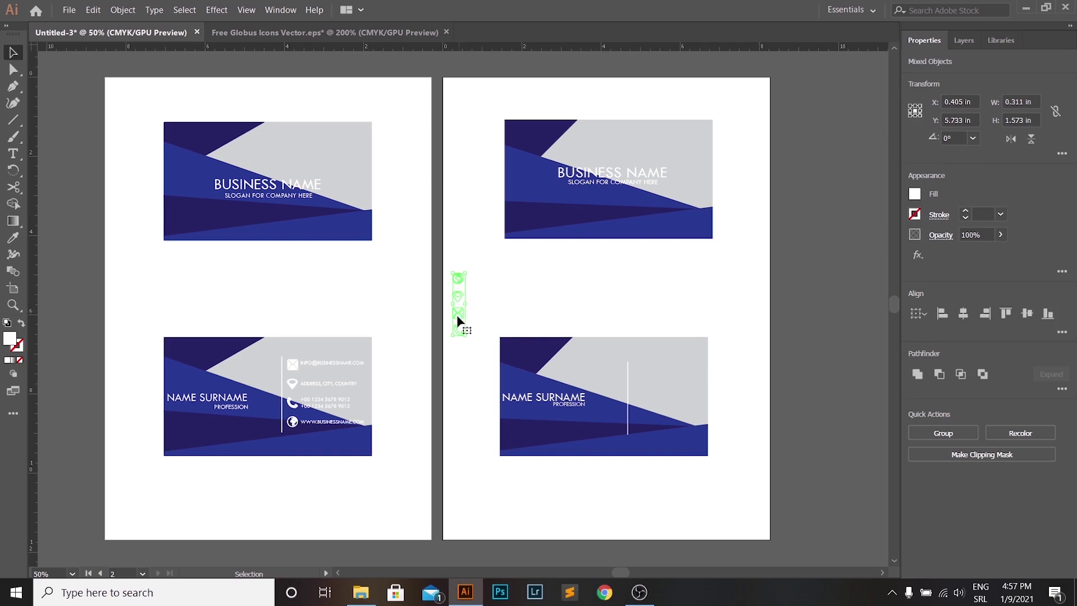
left_click_drag(456, 314, 637, 416)
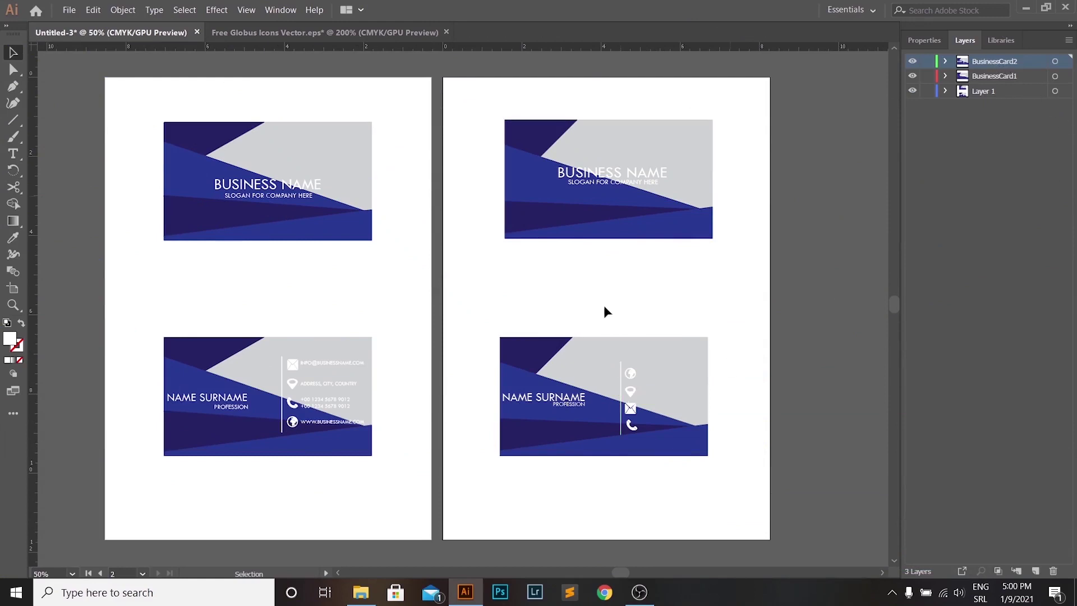
left_click(13, 154)
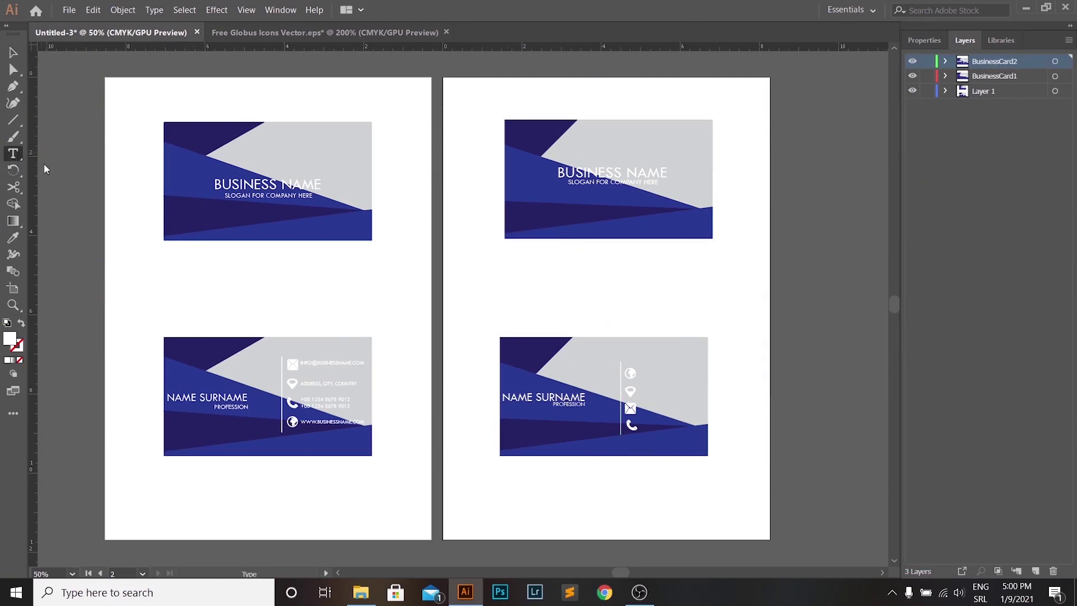
left_click(638, 370)
type("WWW.BUSINESSNAME.COM")
left_click_drag(639, 371, 705, 370)
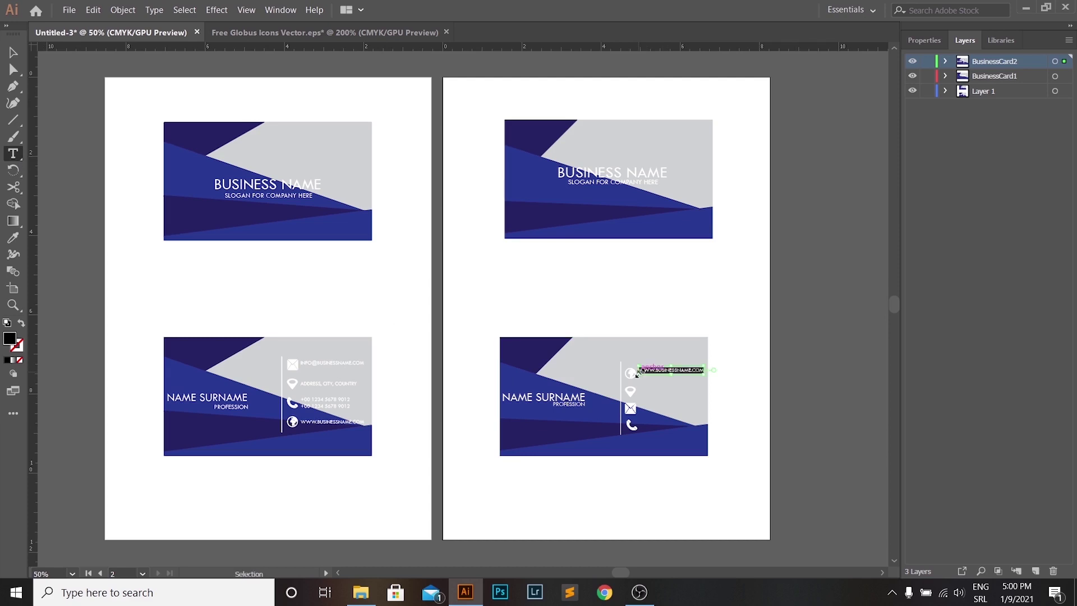
left_click(924, 41)
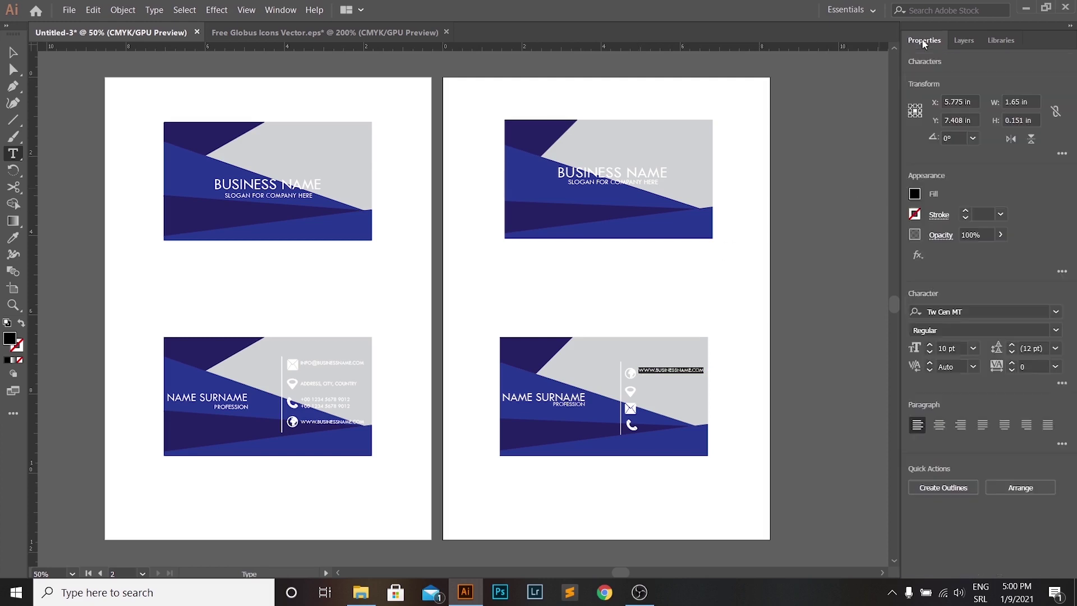
left_click(916, 194)
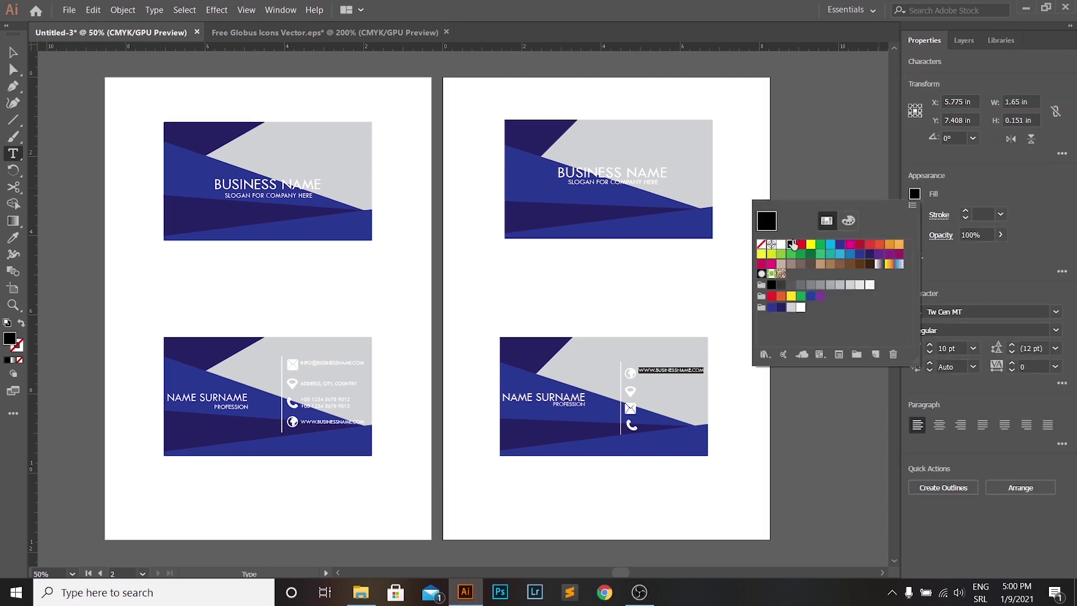
left_click(780, 245)
left_click(933, 196)
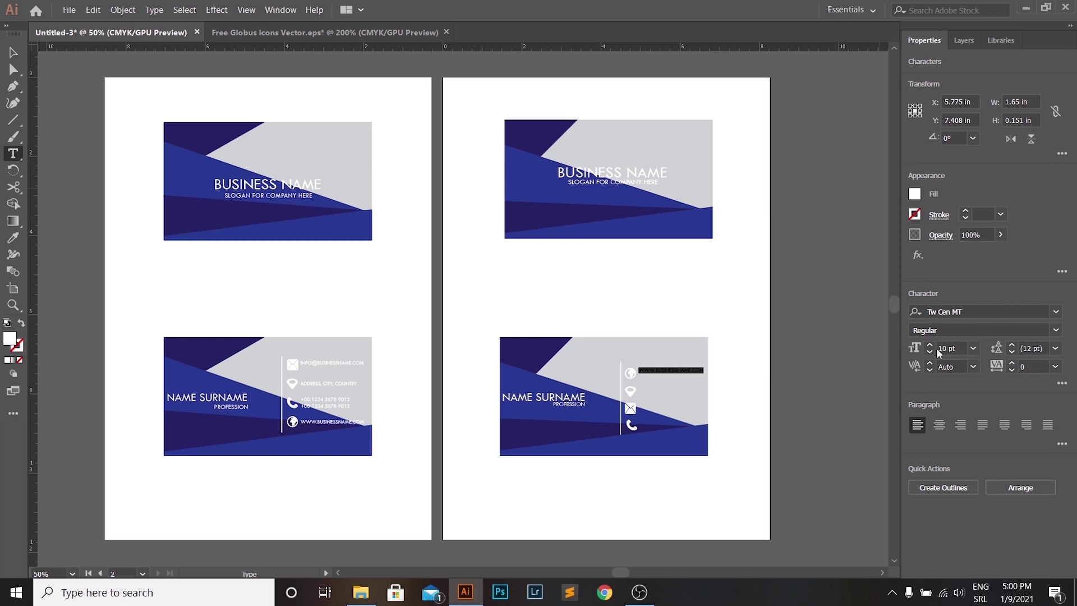
left_click(9, 50)
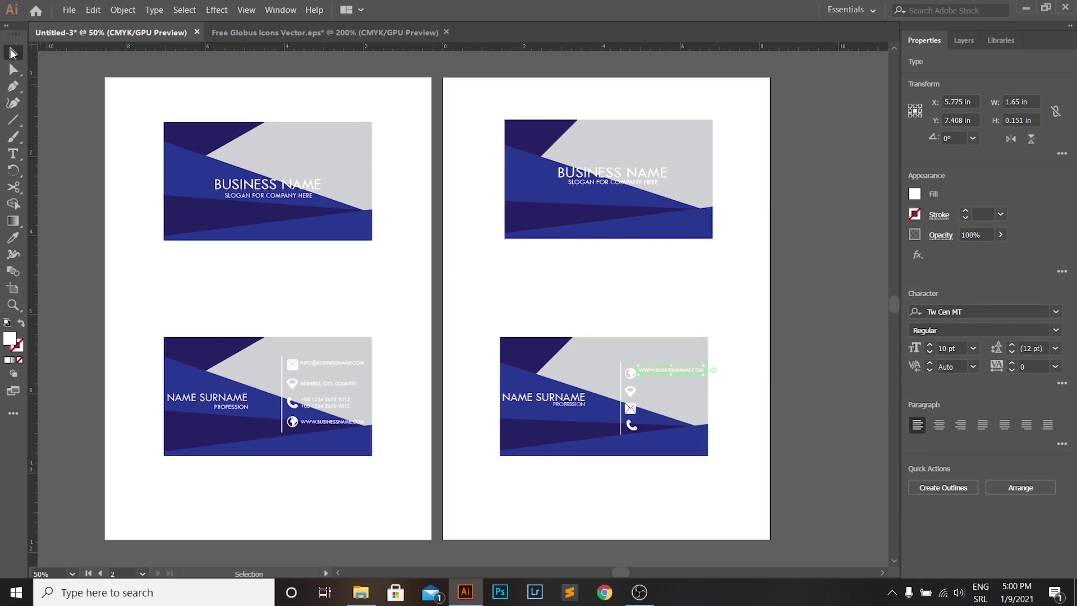
left_click(745, 395)
key("ctrl+plus")
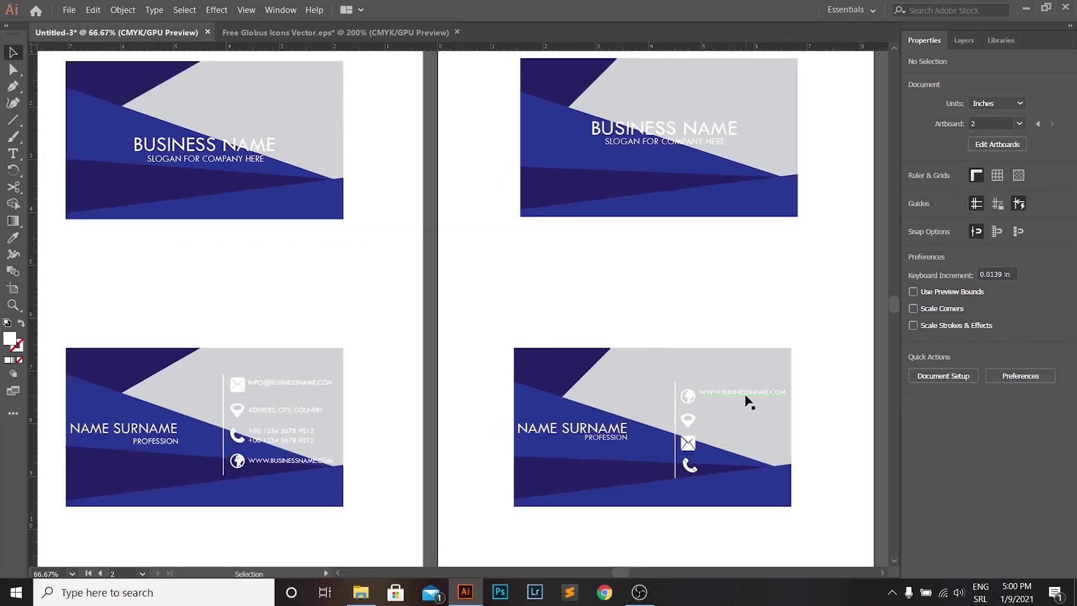
left_click_drag(732, 394, 717, 398)
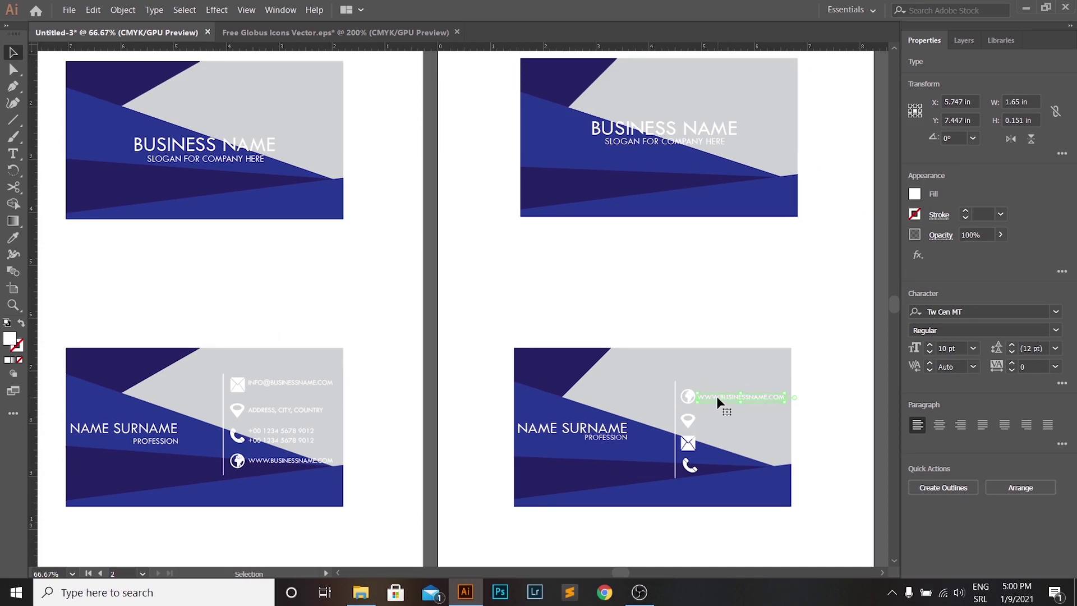
left_click(826, 408)
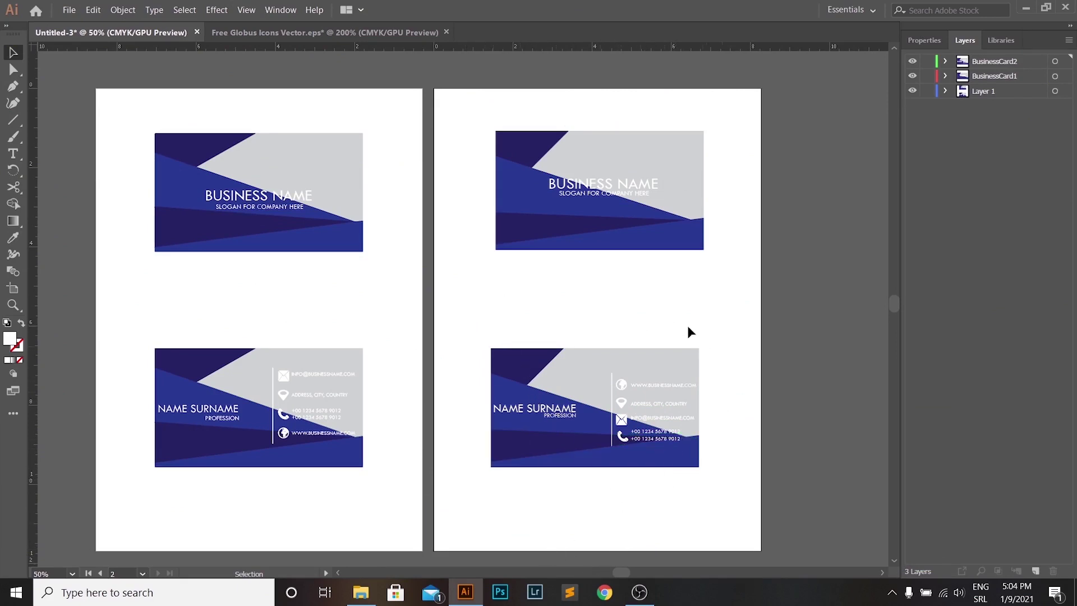
- Group all objects of the lower card on the second artboard
left_click_drag(476, 321, 735, 496)
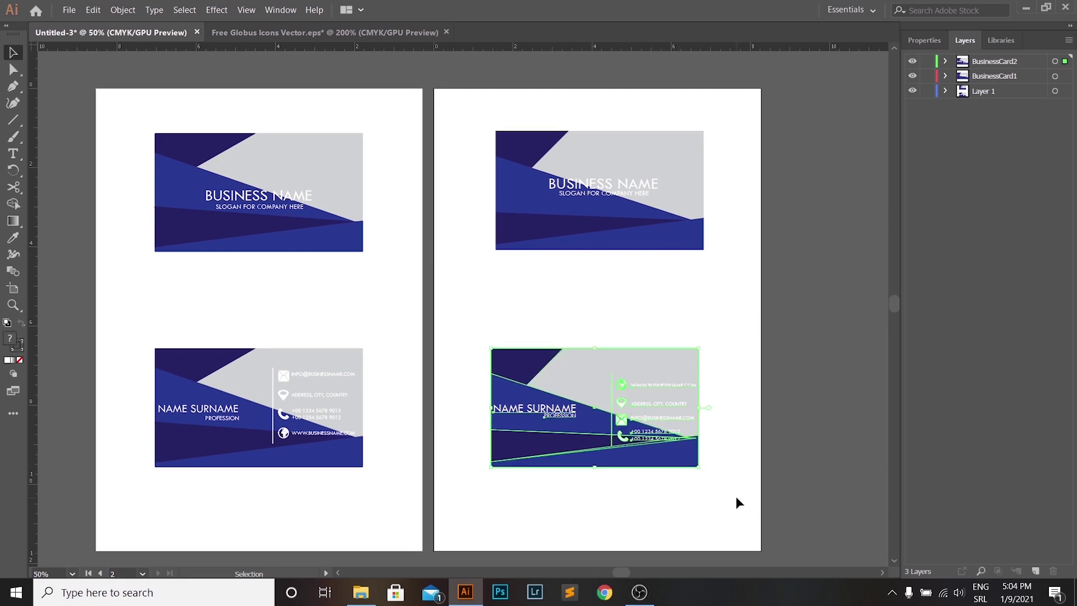
right_click(669, 363)
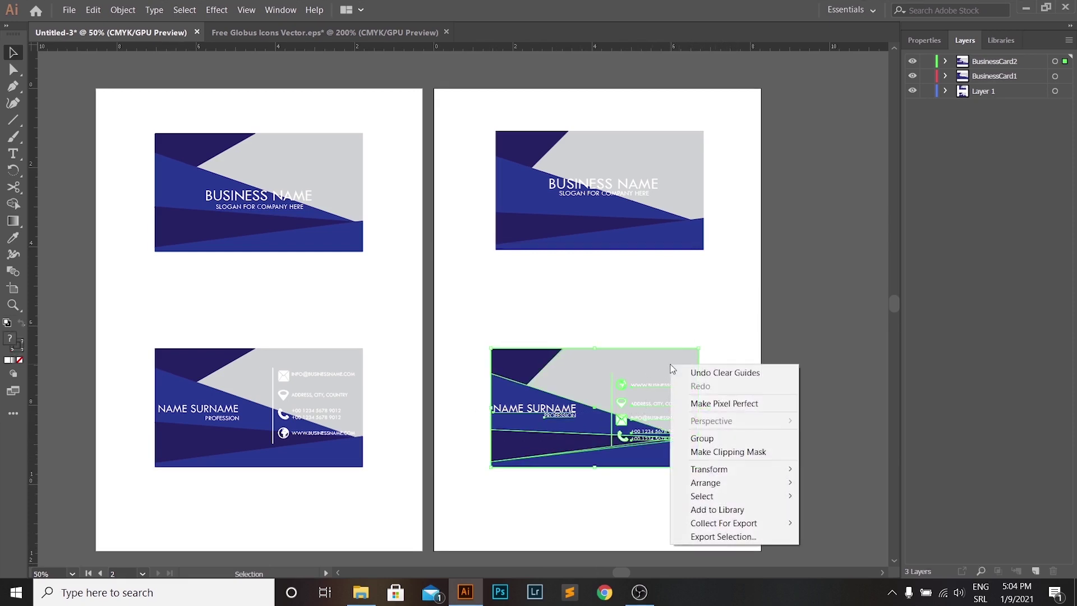
left_click(715, 436)
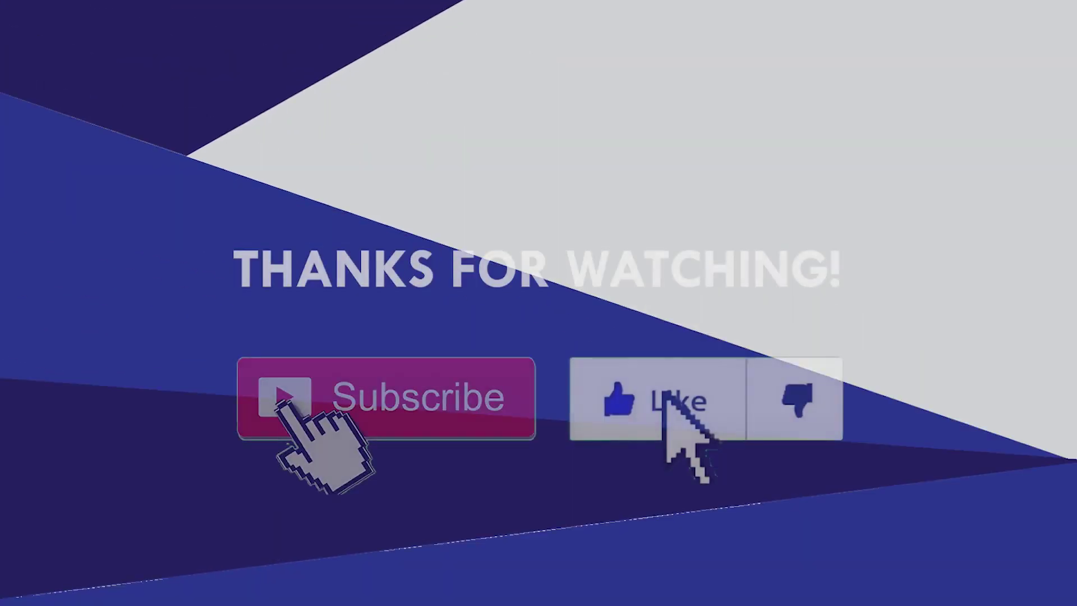